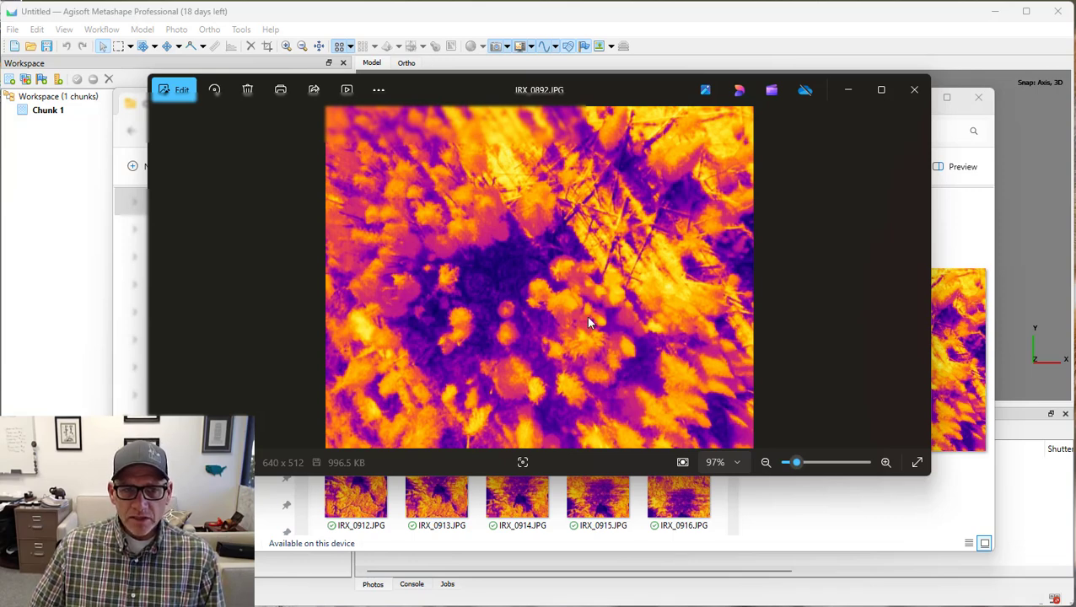
# Close the image preview and load IRX_0892.JPG from the ThermalPhotos folder into QGIS as a raster layer.
pyautogui.click(914, 99)
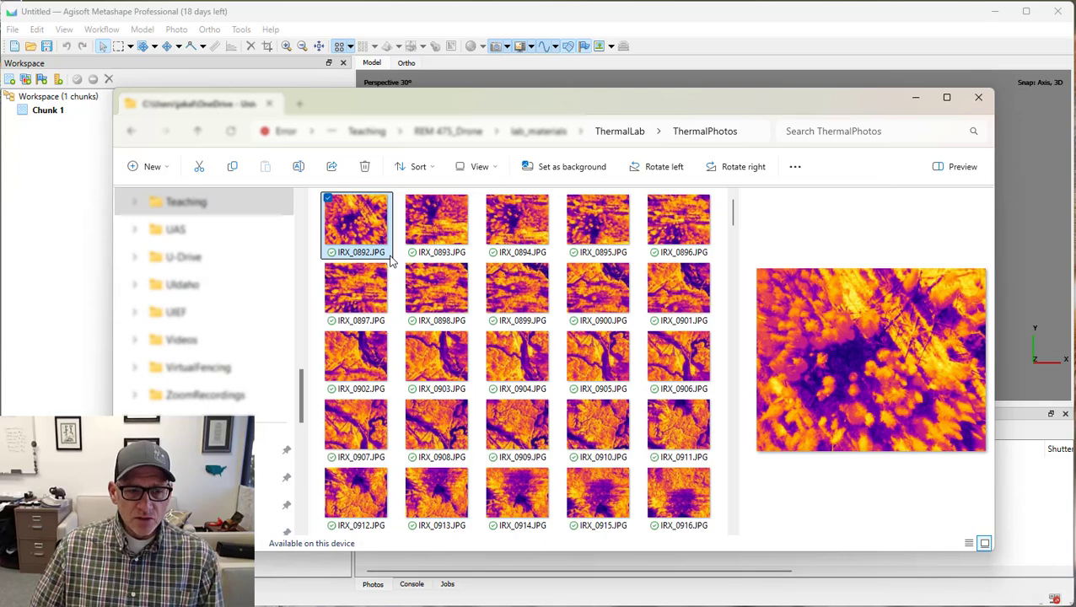
pyautogui.click(506, 606)
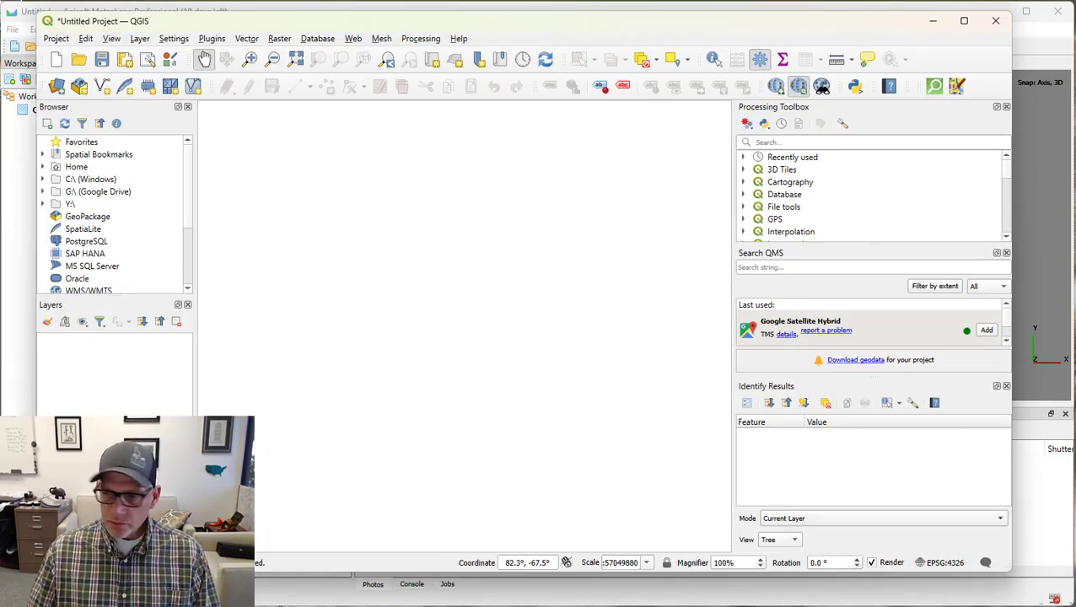
pyautogui.click(507, 606)
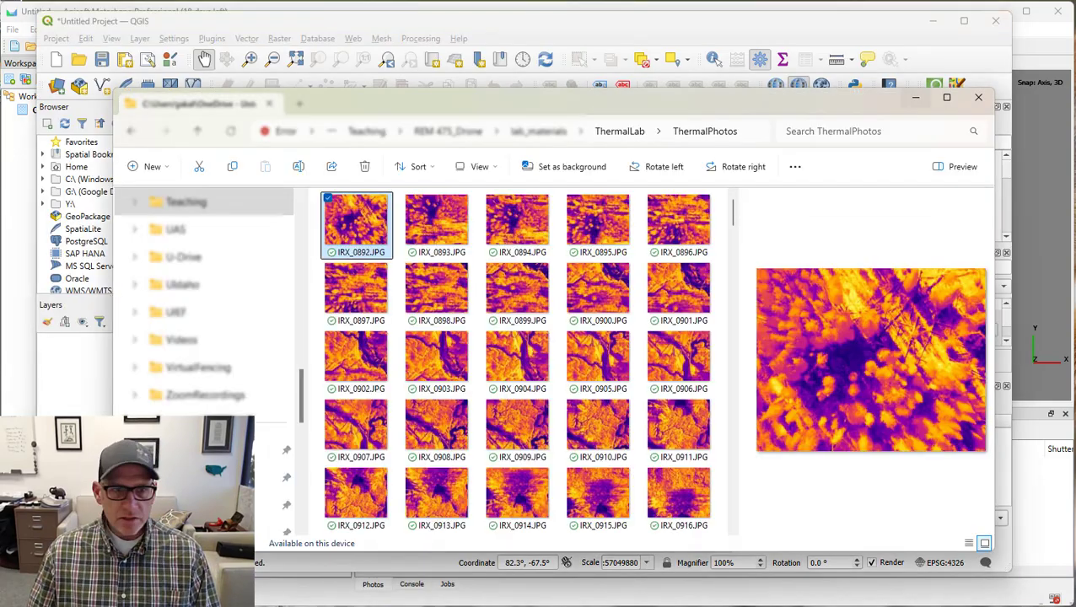
pyautogui.moveTo(352, 227); pyautogui.dragTo(80, 383)
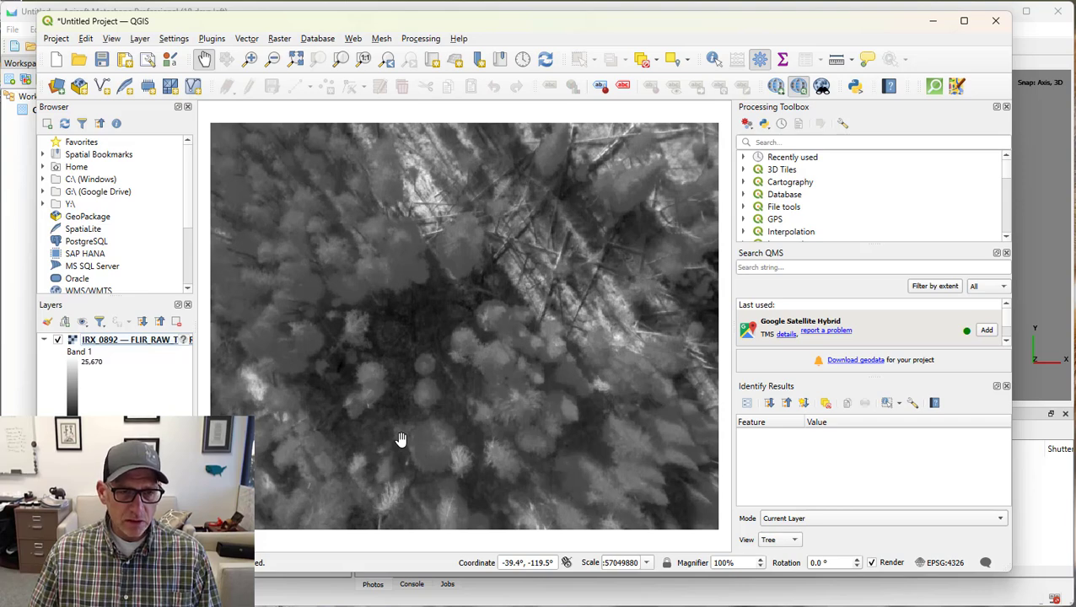
# Identify the Band 1 raw thermal values at several dark and bright spots across the IRX_0892 raster.
pyautogui.click(713, 59)
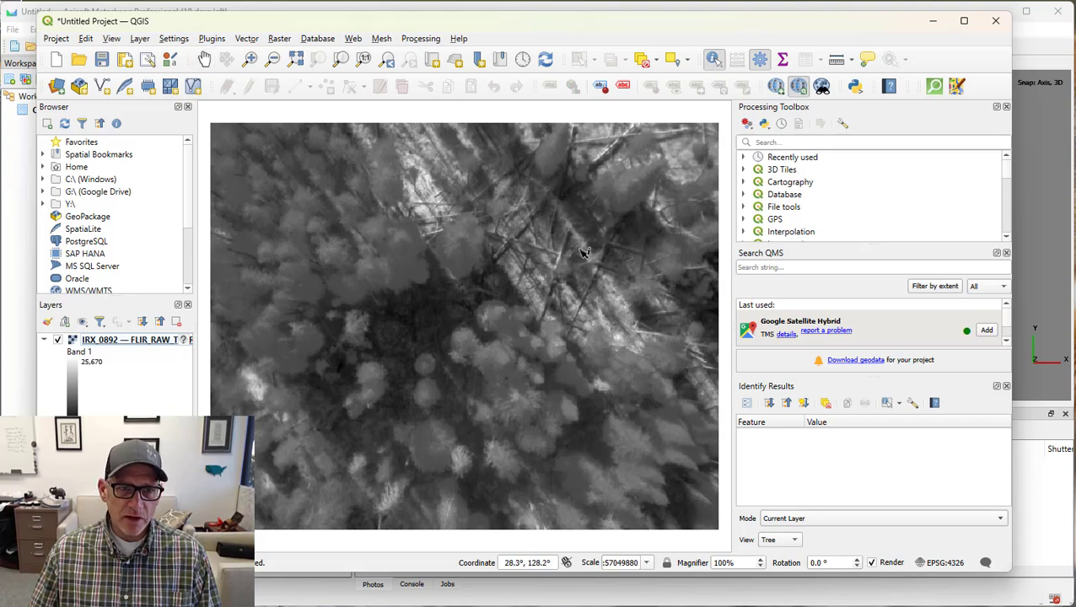
pyautogui.click(419, 271)
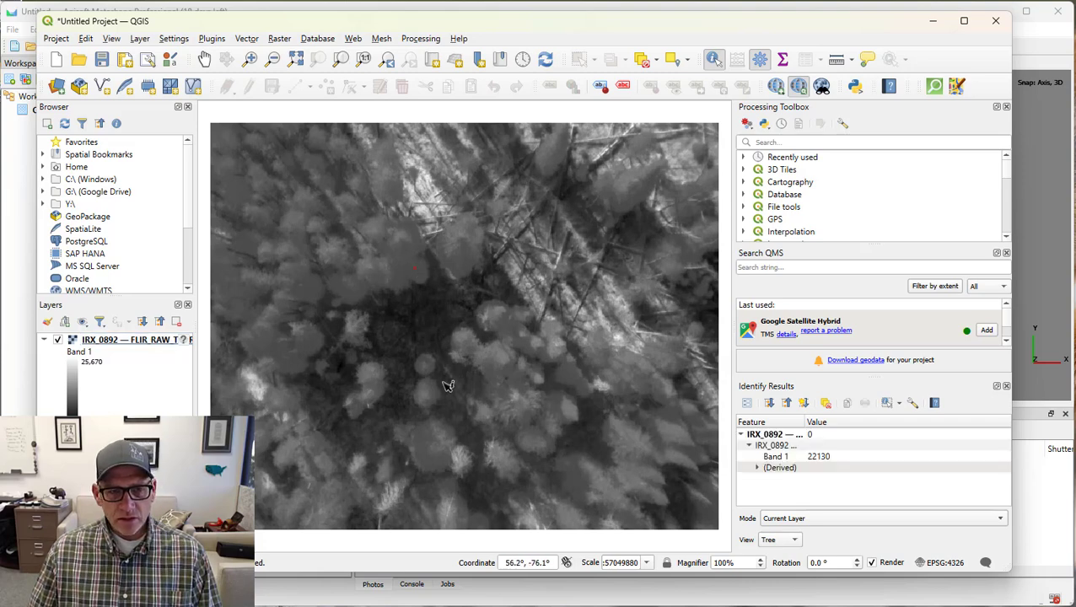
pyautogui.click(439, 325)
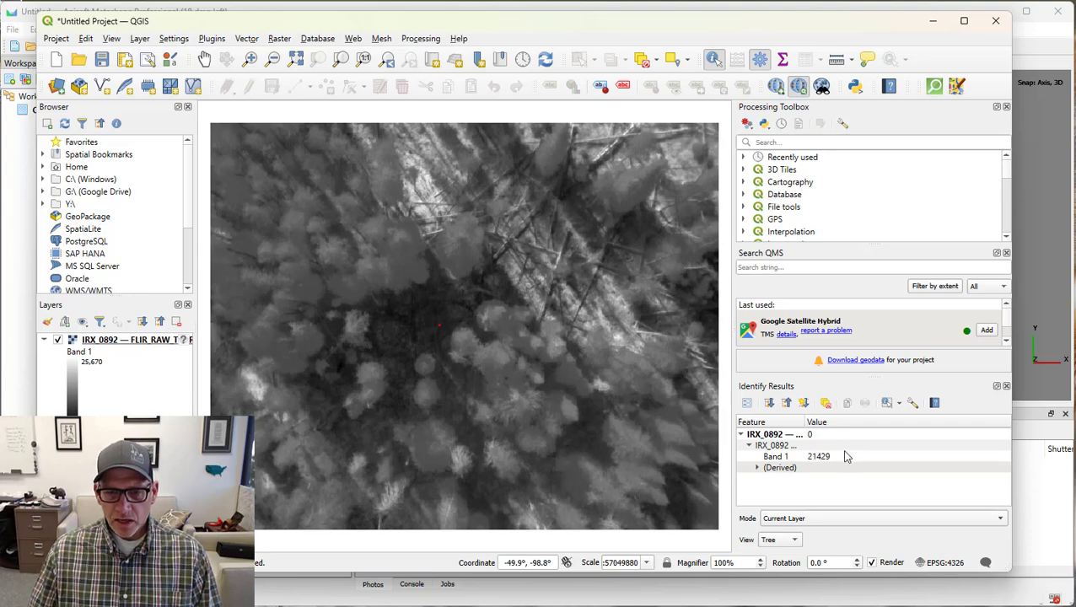
pyautogui.click(454, 409)
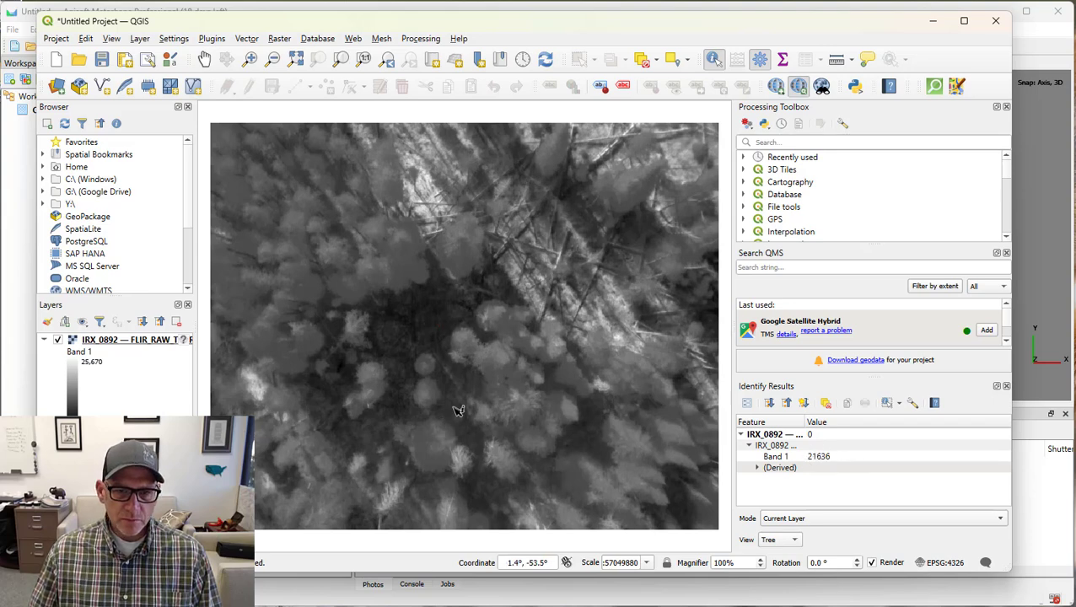
pyautogui.click(432, 206)
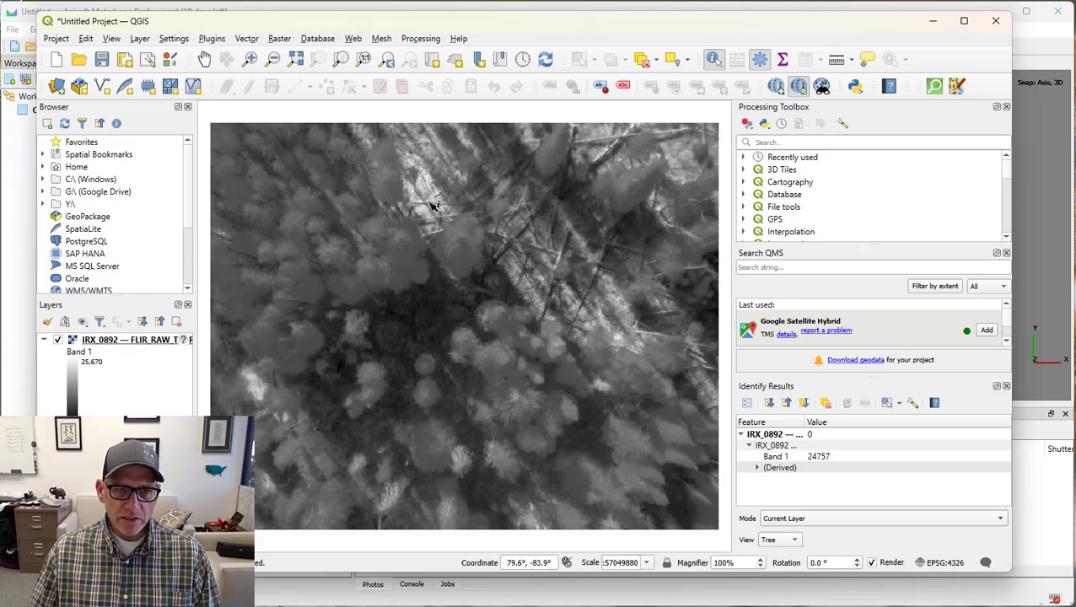
pyautogui.click(614, 298)
pyautogui.click(616, 332)
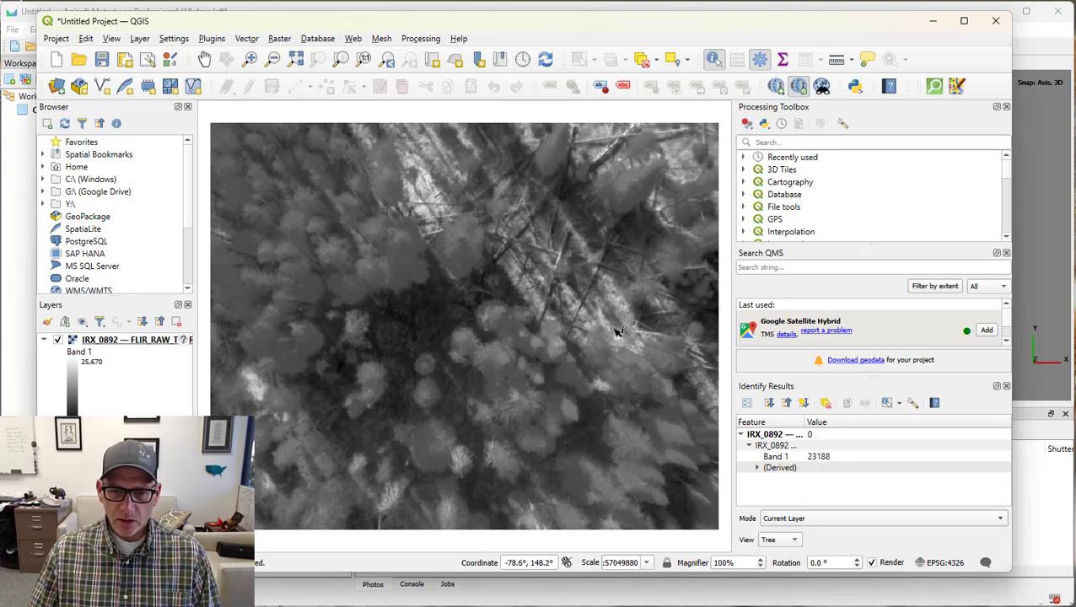
pyautogui.click(586, 438)
pyautogui.click(295, 453)
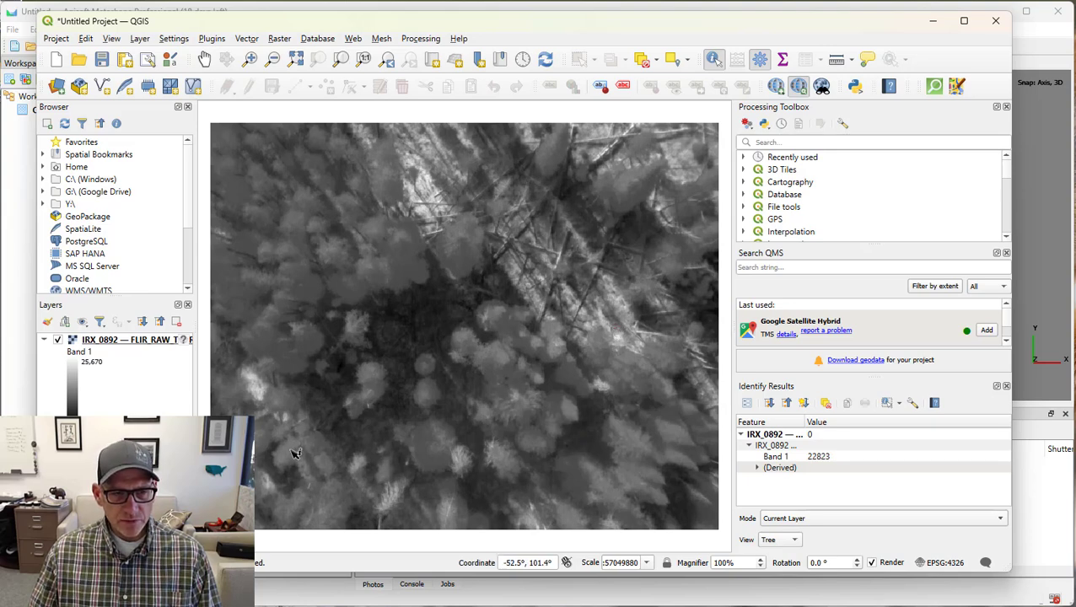
# Return to Metashape and add the ThermalPhotos folder from ThermalLab with the multi-camera system data layout.
pyautogui.click(933, 24)
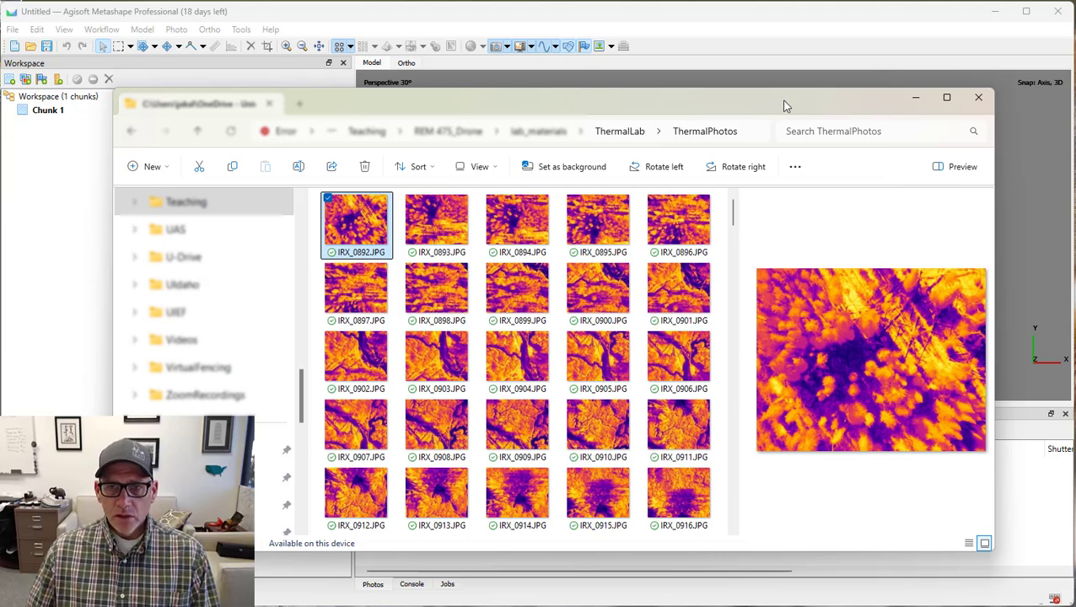
pyautogui.click(916, 100)
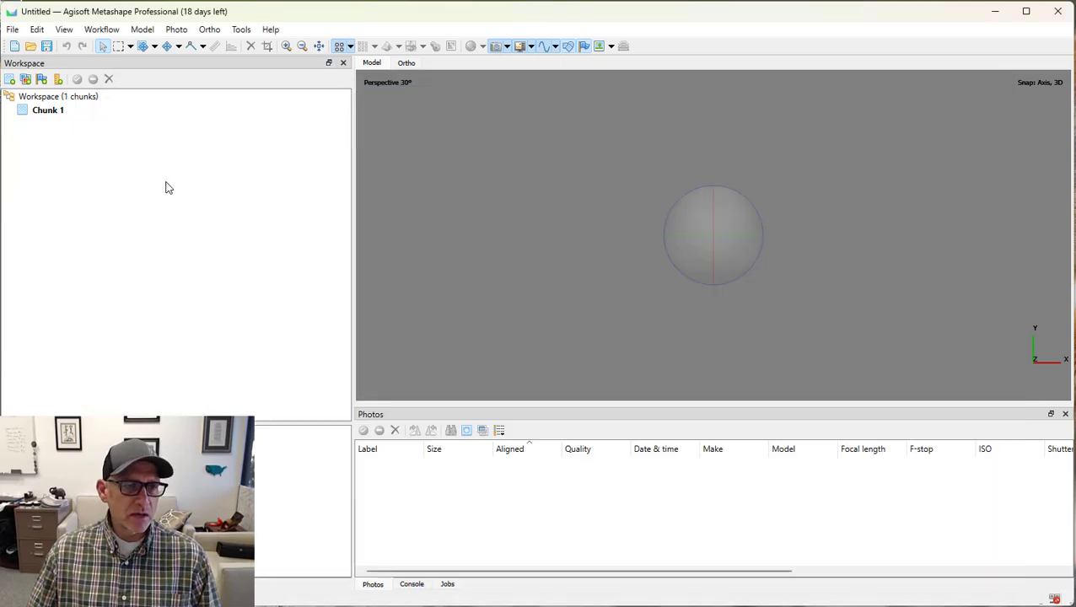
pyautogui.click(106, 33)
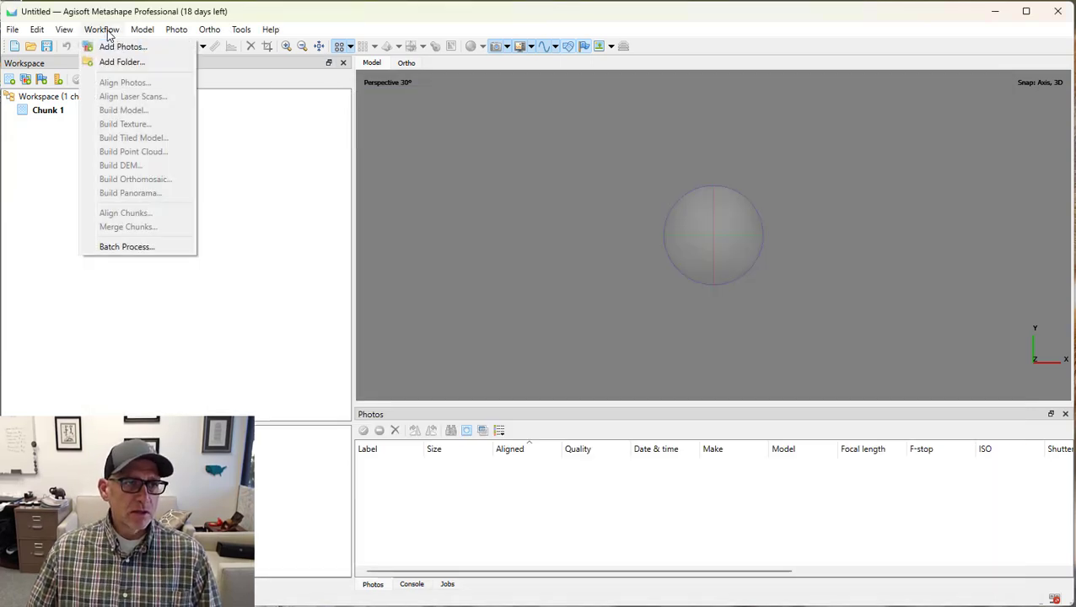
pyautogui.click(123, 62)
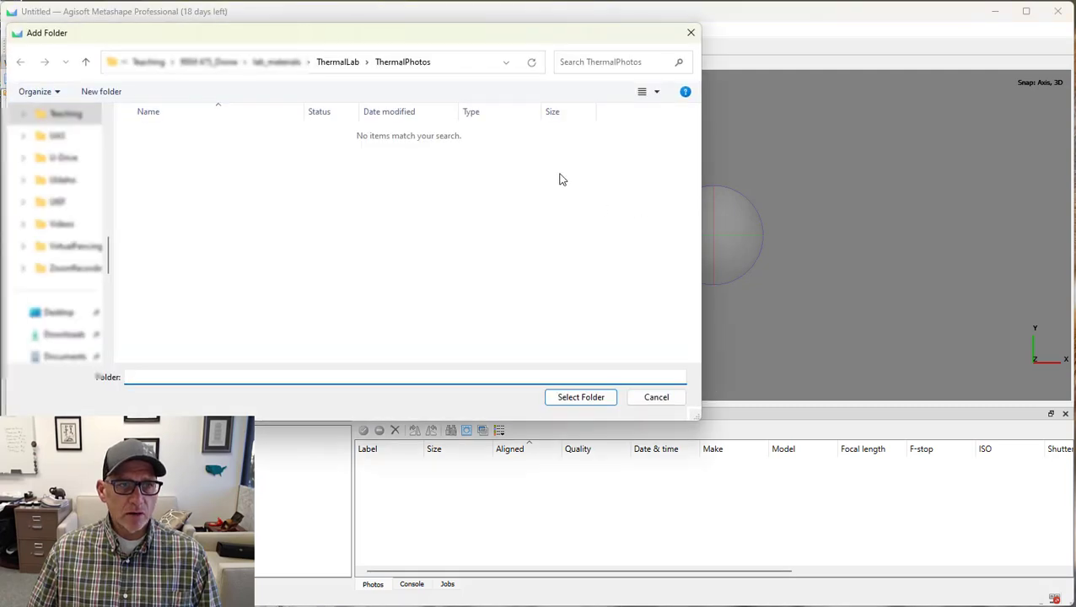
pyautogui.click(337, 62)
pyautogui.click(169, 176)
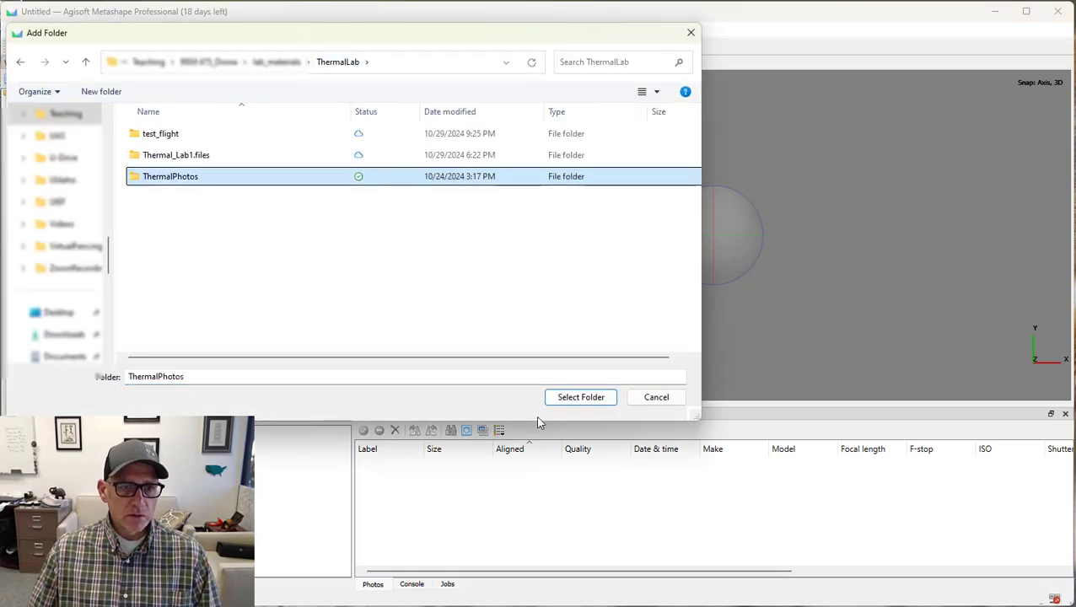
pyautogui.click(578, 398)
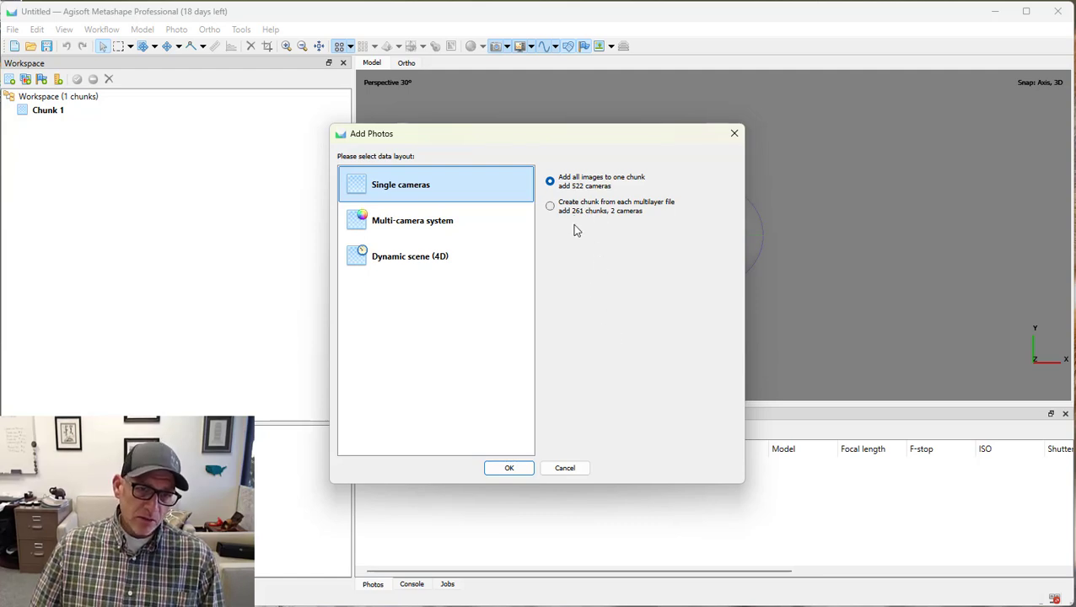
pyautogui.click(426, 225)
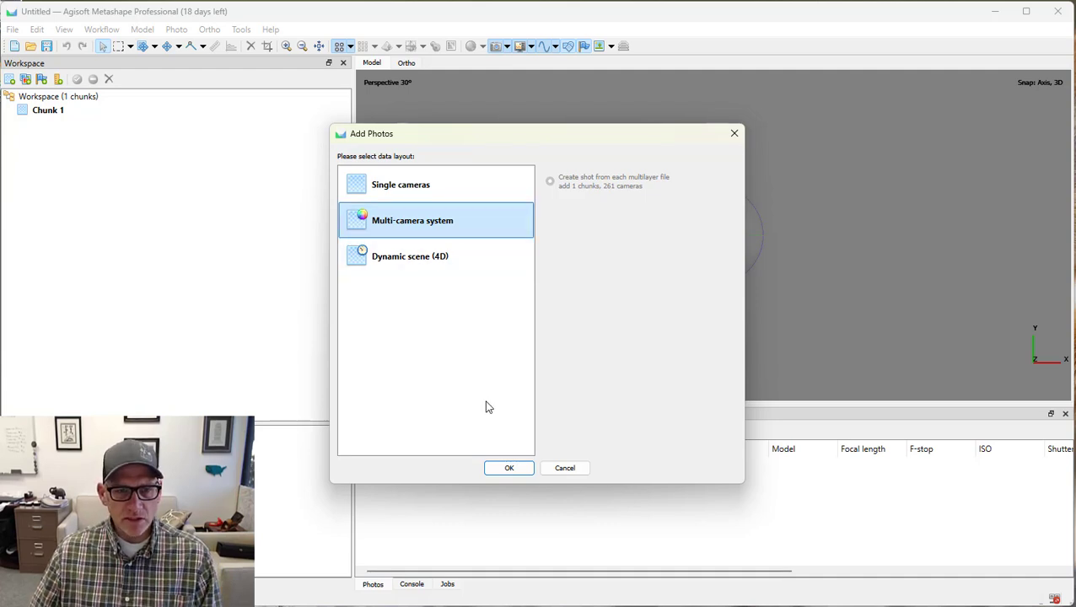
pyautogui.click(511, 468)
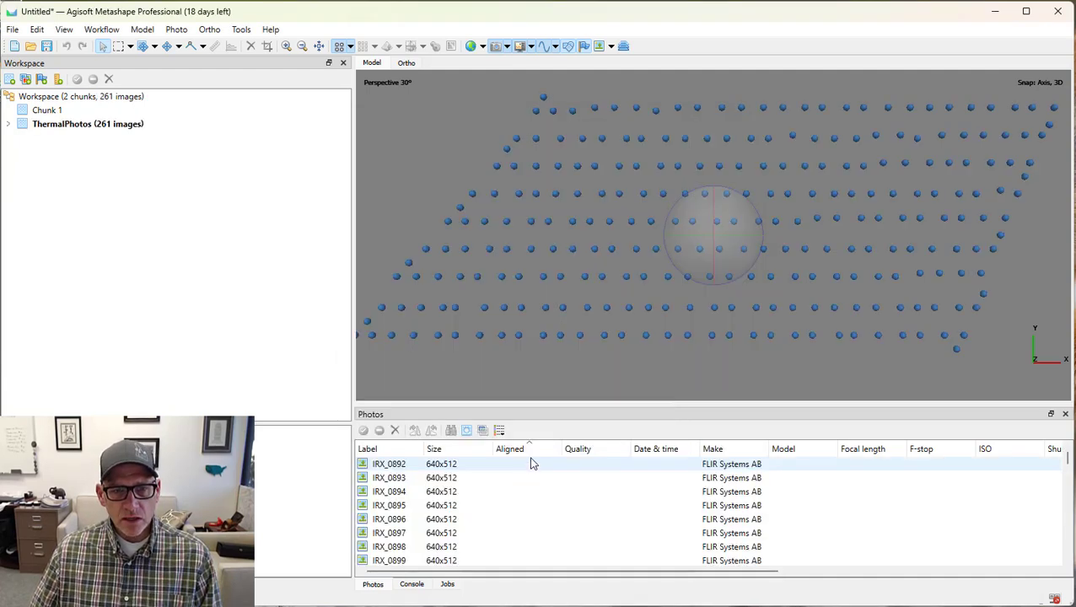
# Show the imported photos as medium-size thumbnails.
pyautogui.moveTo(699, 245); pyautogui.dragTo(707, 237)
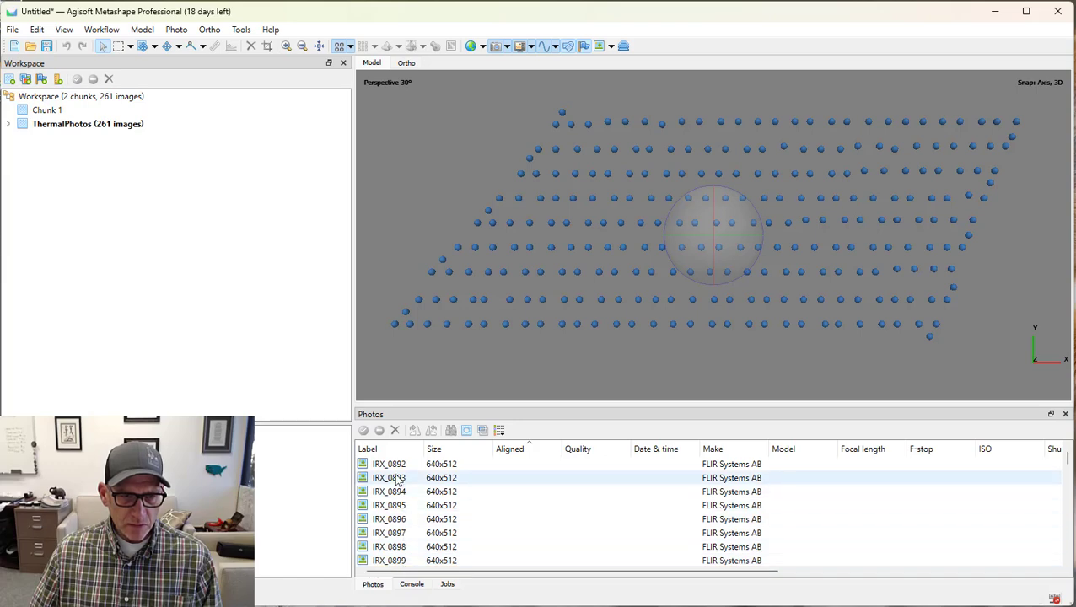
pyautogui.click(500, 431)
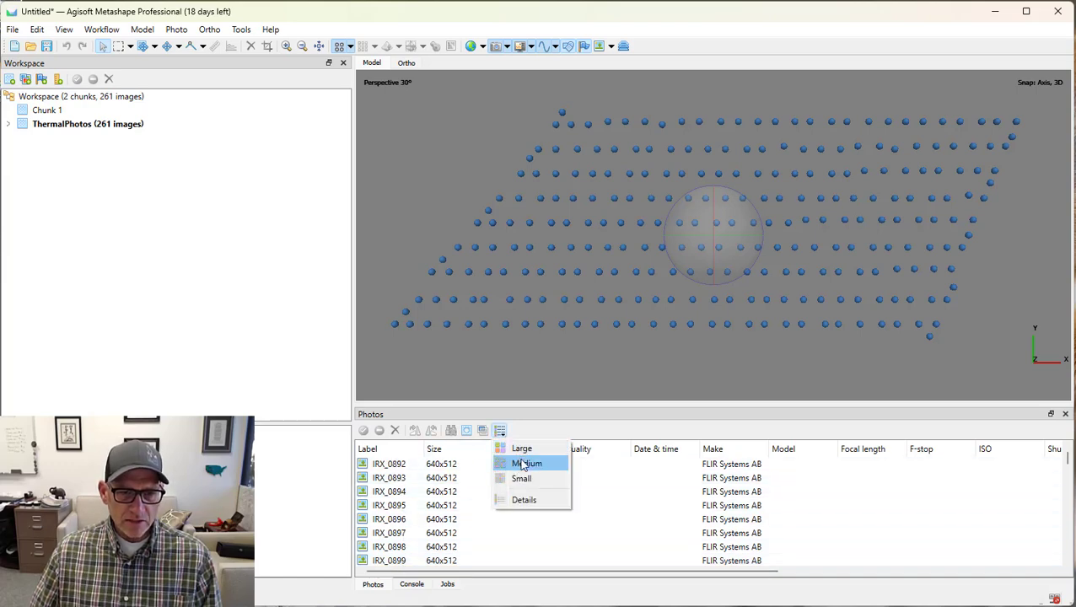
pyautogui.click(523, 464)
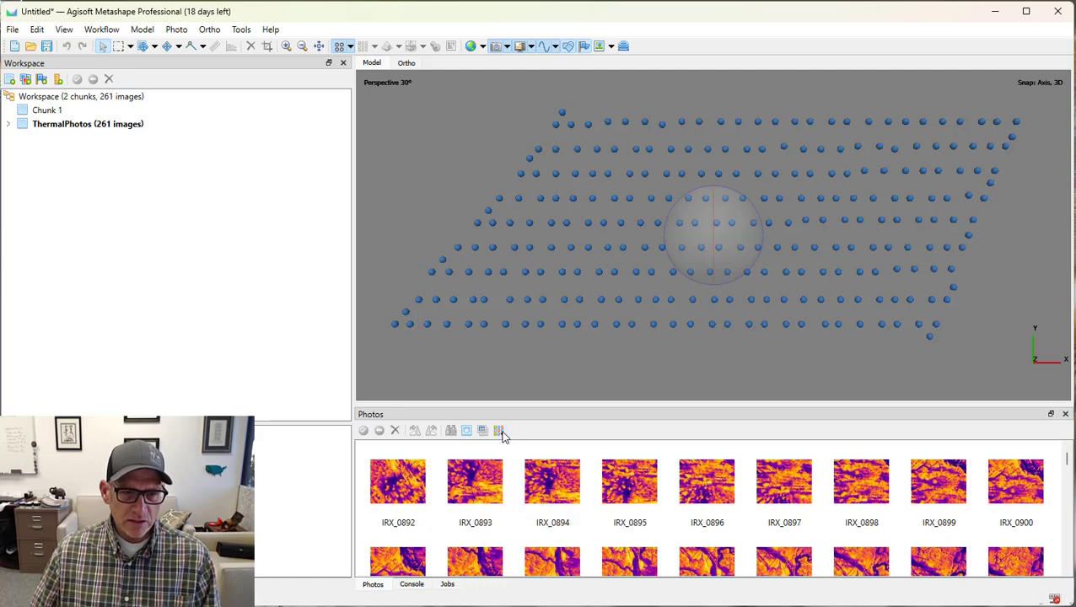
# Open photo IRX_0892, compare its colour layer with the second raw thermal layer, and close the photo.
pyautogui.doubleClick(403, 482)
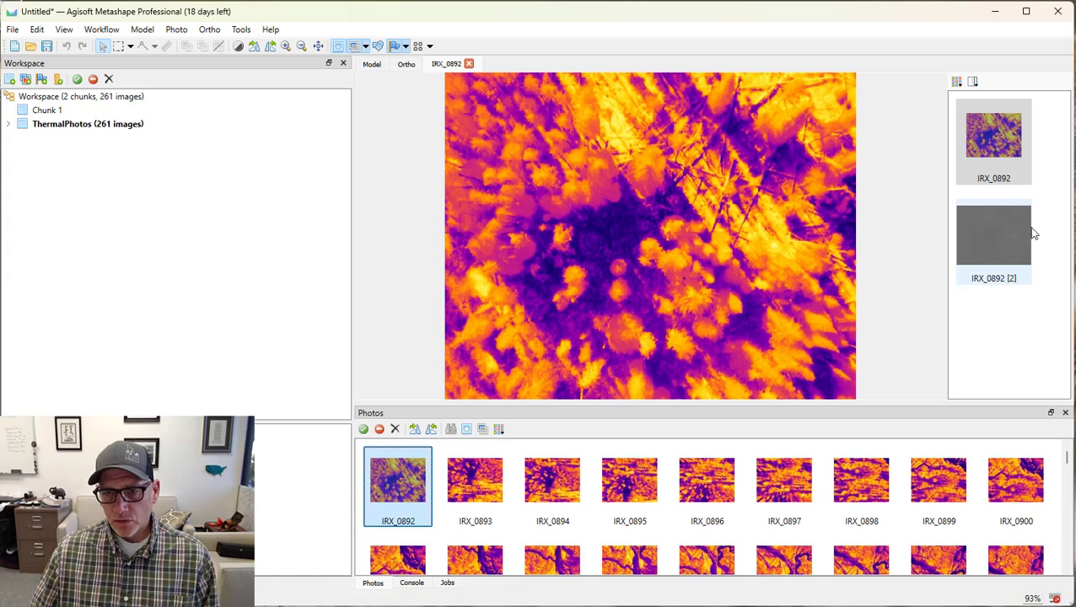
pyautogui.click(1013, 251)
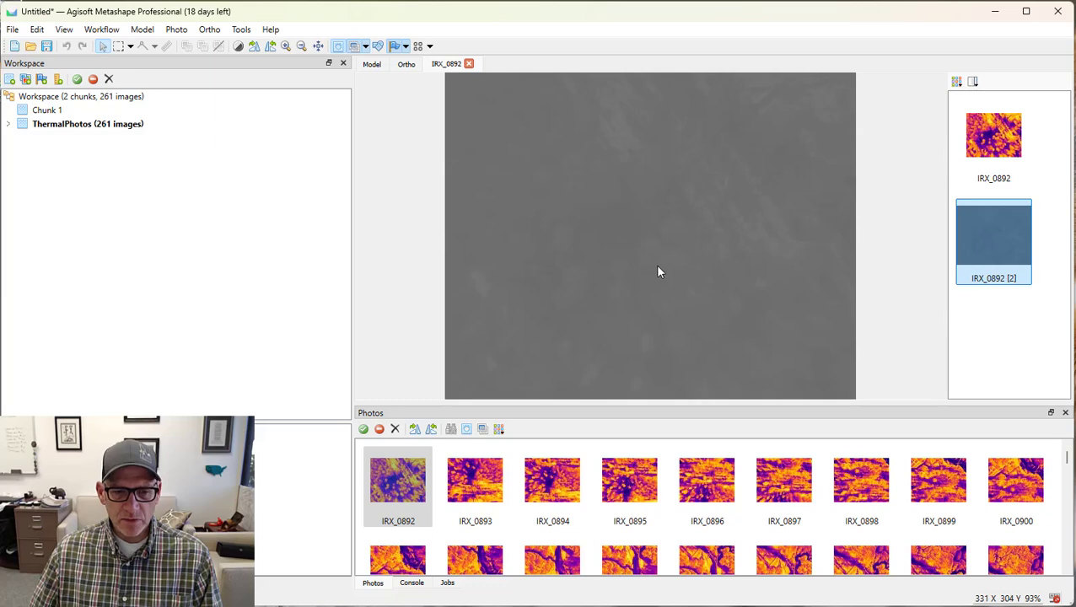
pyautogui.click(993, 136)
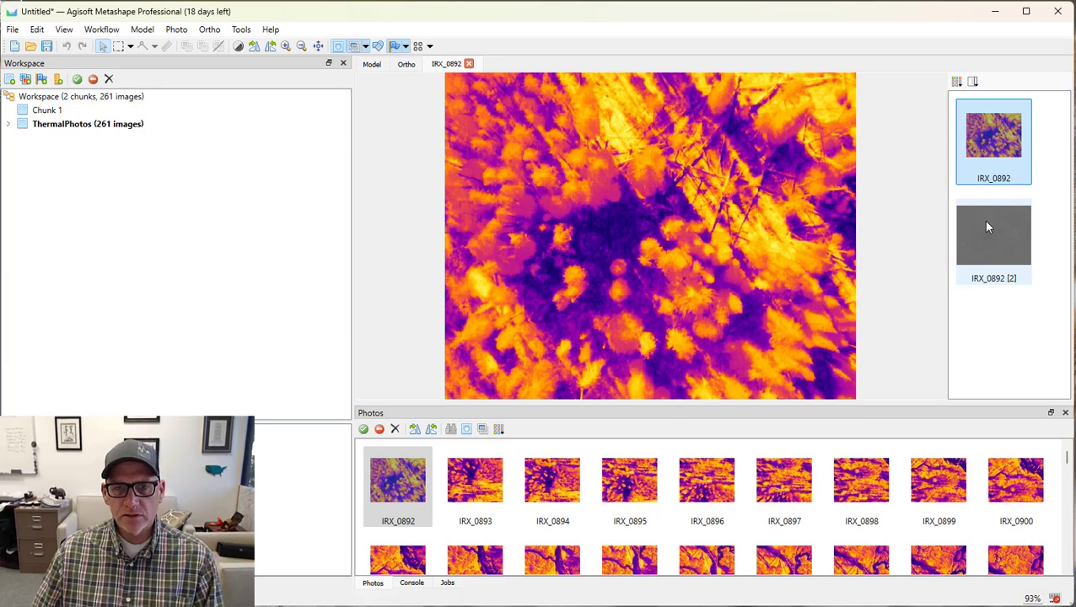
pyautogui.click(472, 63)
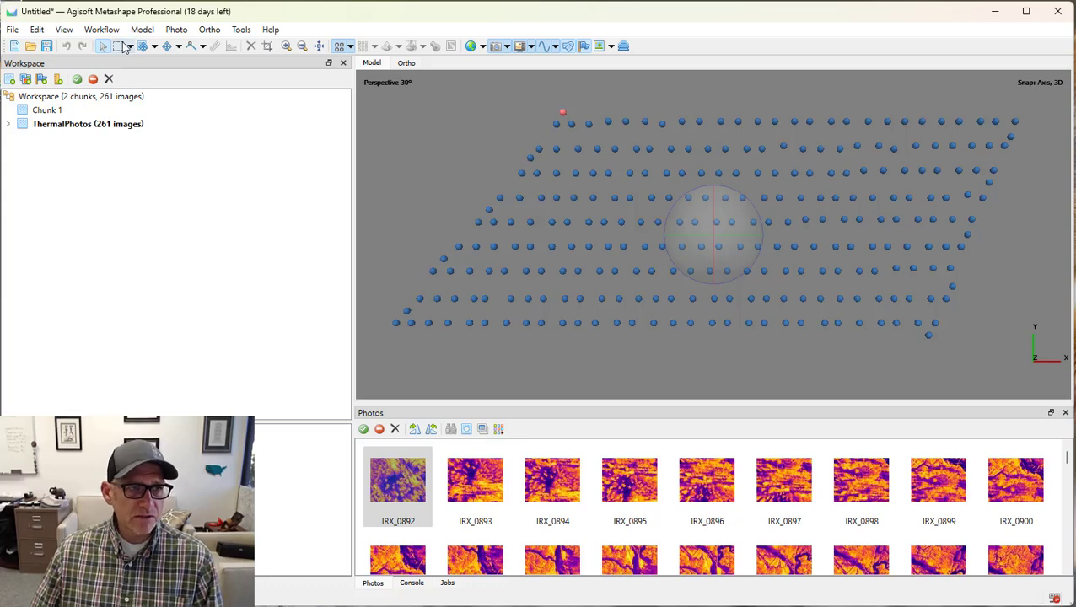
# Align the photos at Medium accuracy with generic preselection and Source reference preselection enabled.
pyautogui.click(103, 30)
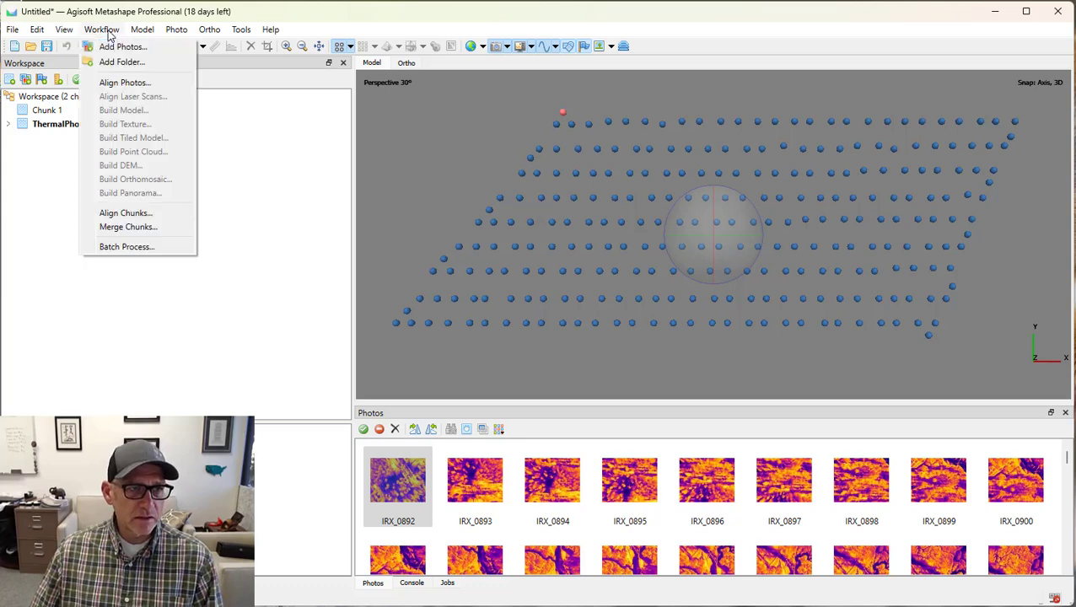
pyautogui.click(118, 82)
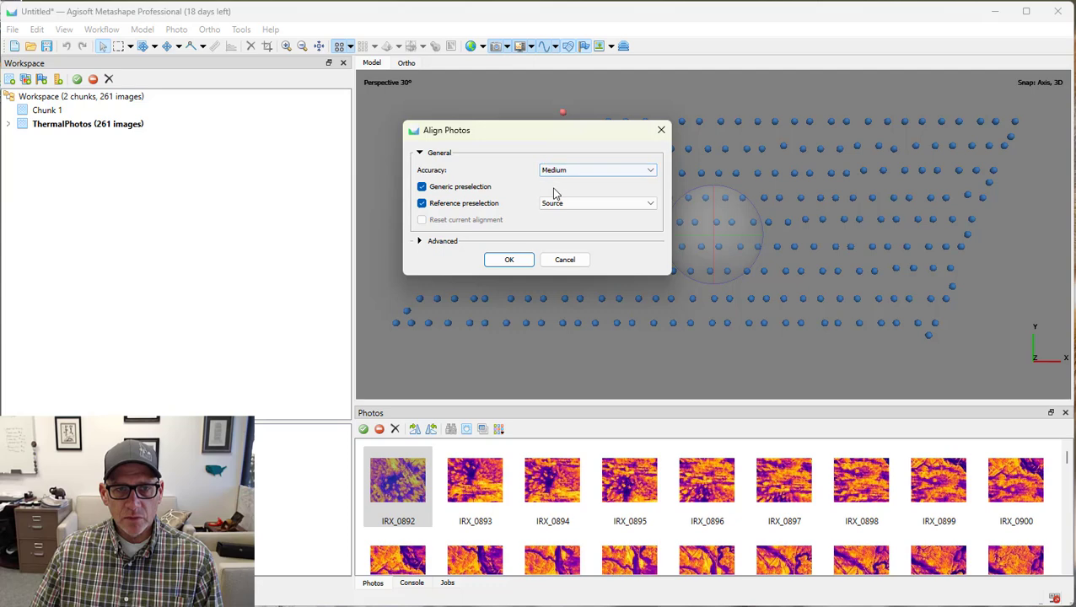
pyautogui.click(508, 261)
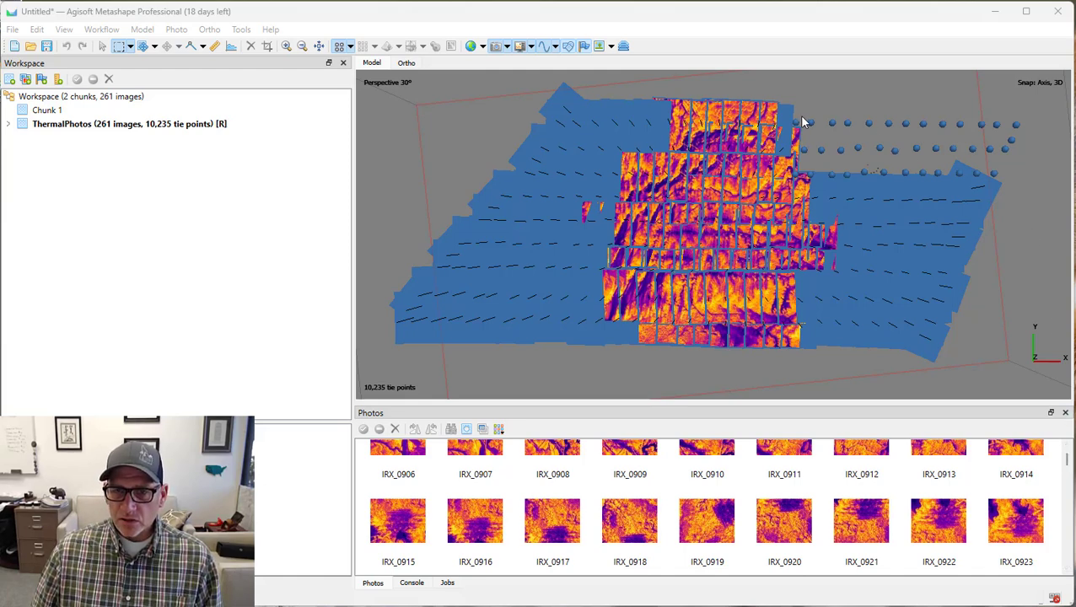
# Show the photos as a detailed list ordered by their aligned status.
pyautogui.click(500, 430)
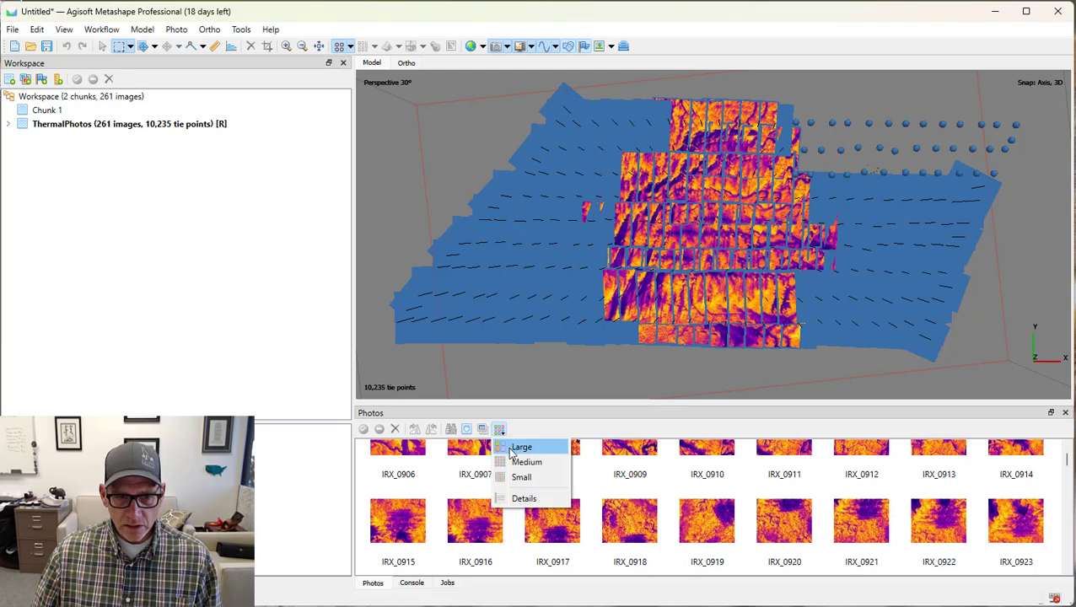
pyautogui.click(521, 501)
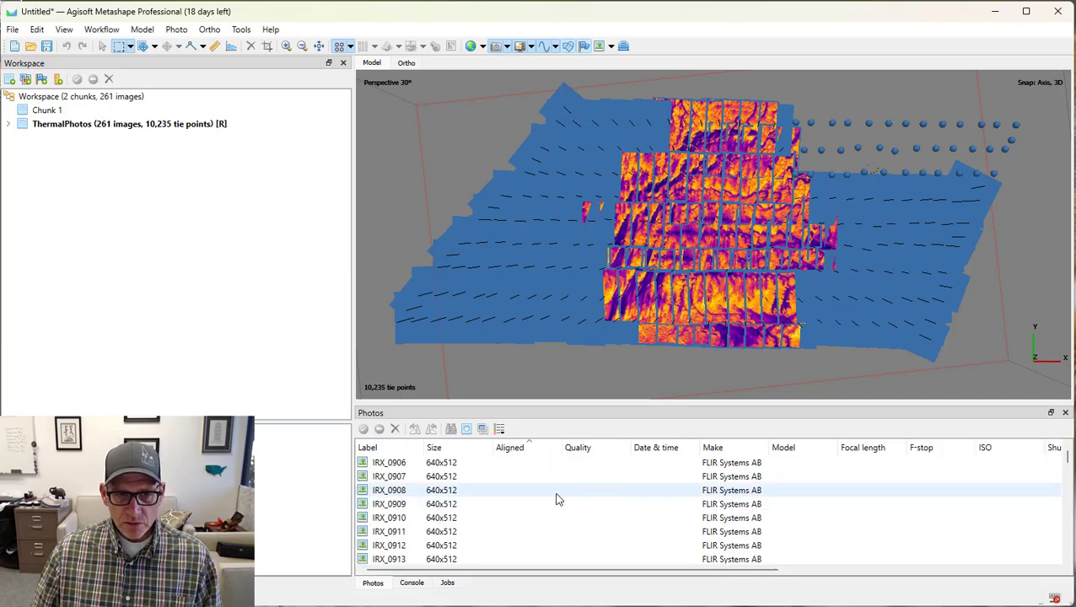
pyautogui.scroll(-20, 571, 481)
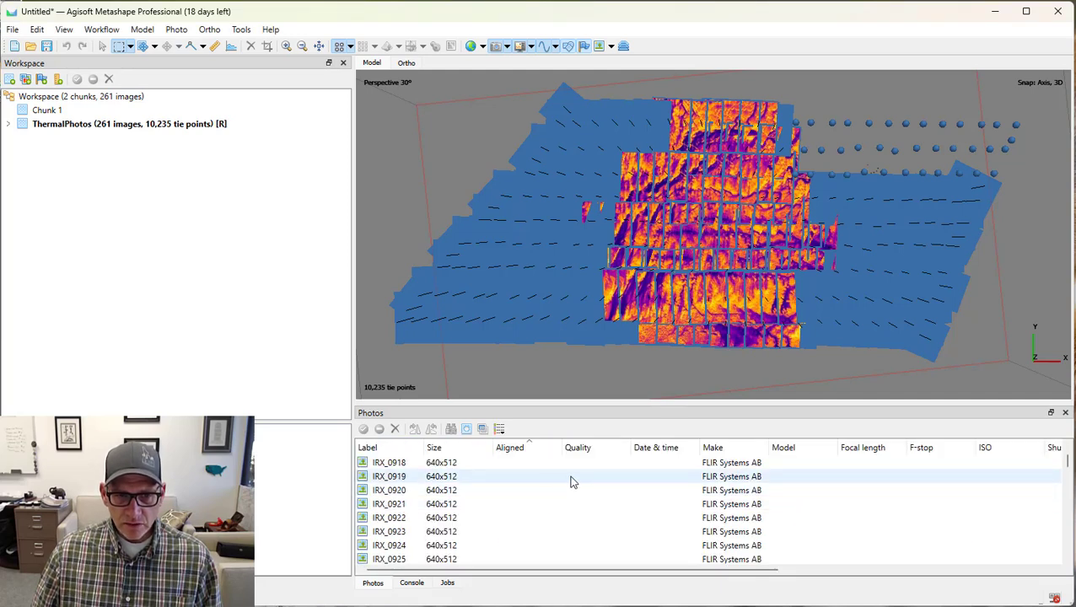
pyautogui.click(522, 448)
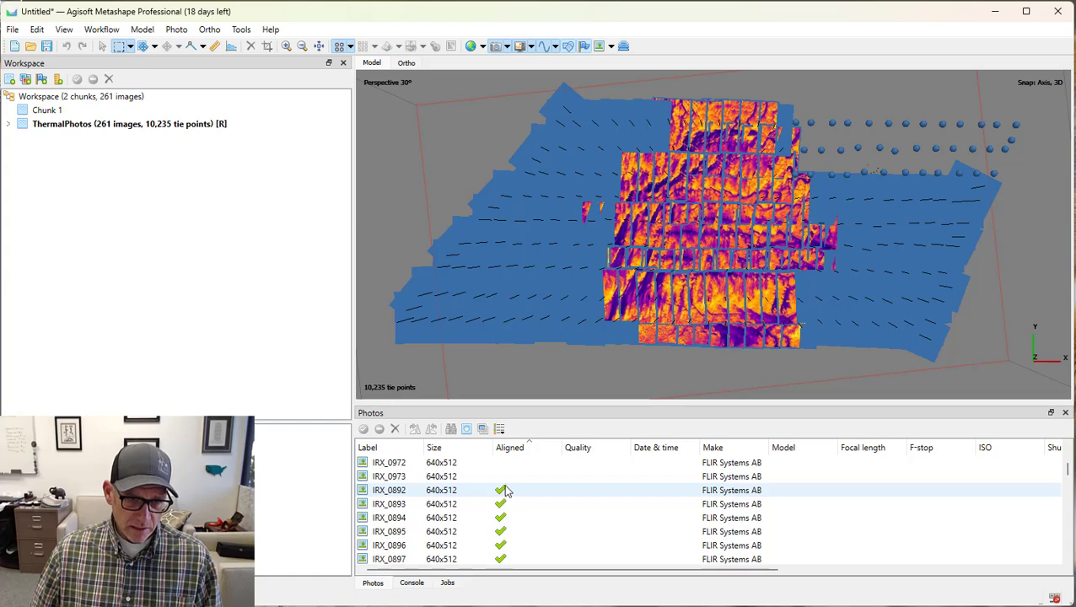
# Select all photos that did not align and run the alignment on only those selected cameras.
pyautogui.click(394, 478)
pyautogui.scroll(5, 409, 490)
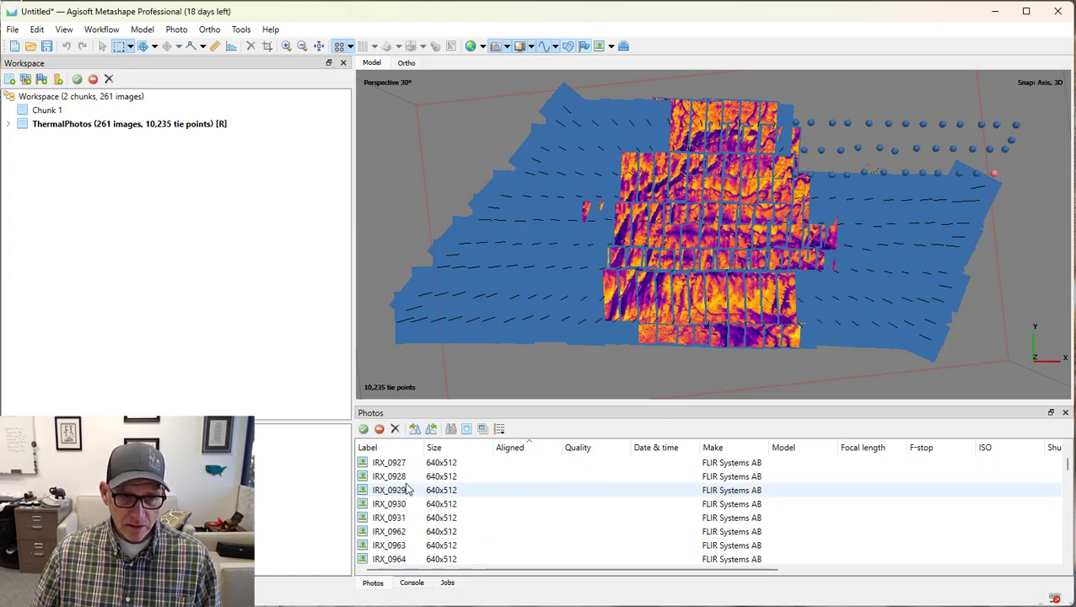
pyautogui.scroll(7, 408, 490)
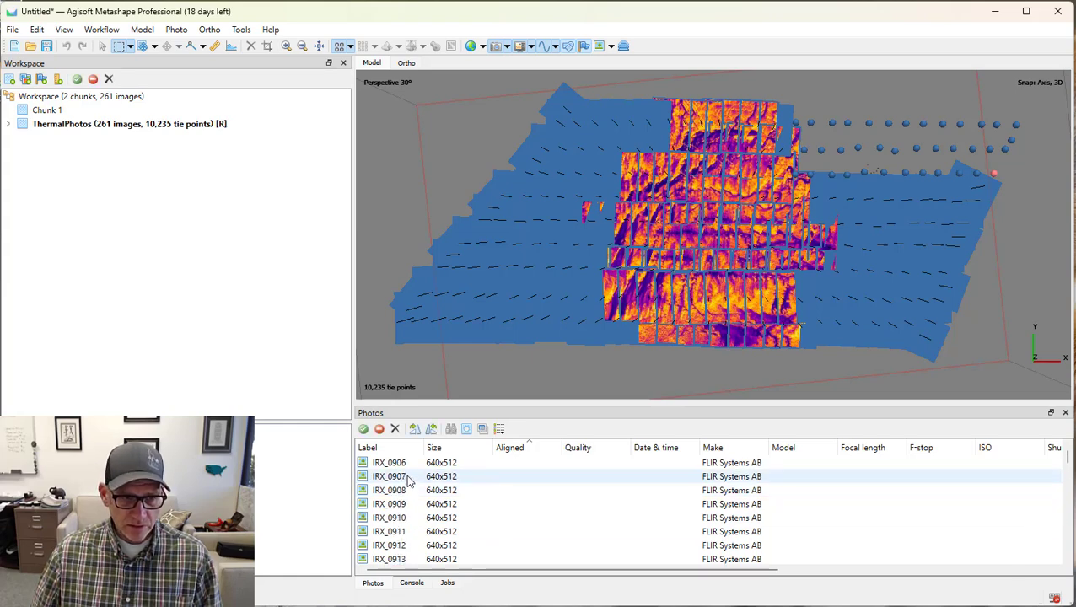
pyautogui.keyDown('shift'); pyautogui.click(403, 470); pyautogui.keyUp('shift')
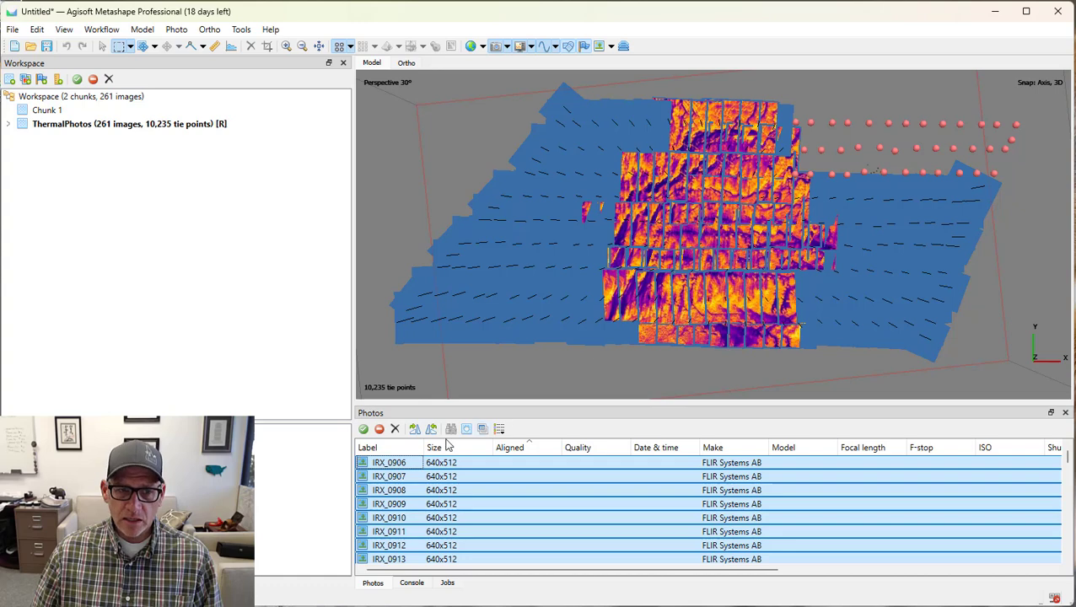
pyautogui.rightClick(377, 469)
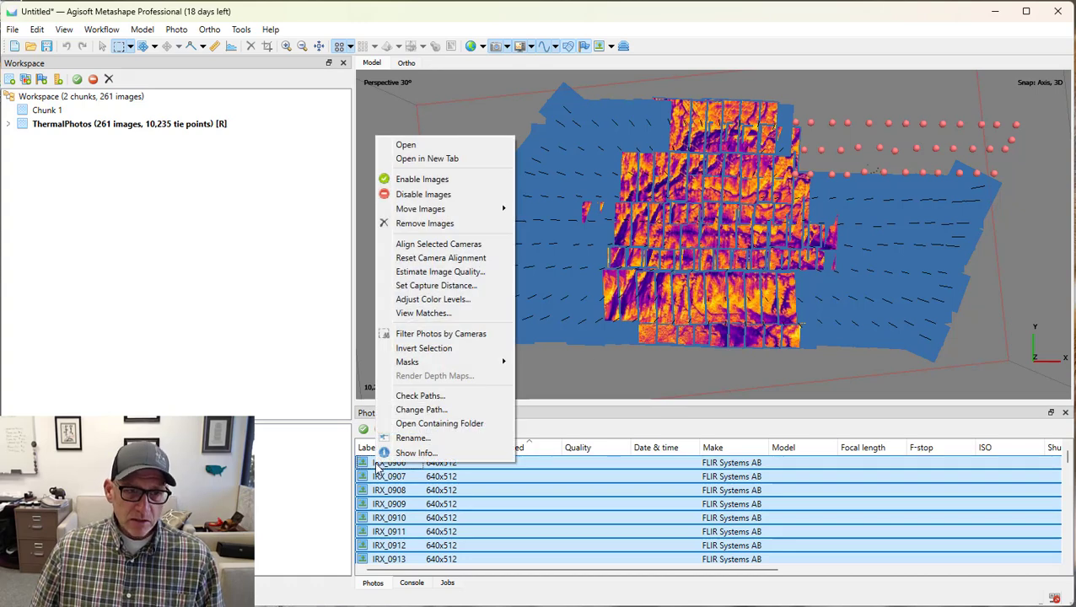
pyautogui.click(460, 245)
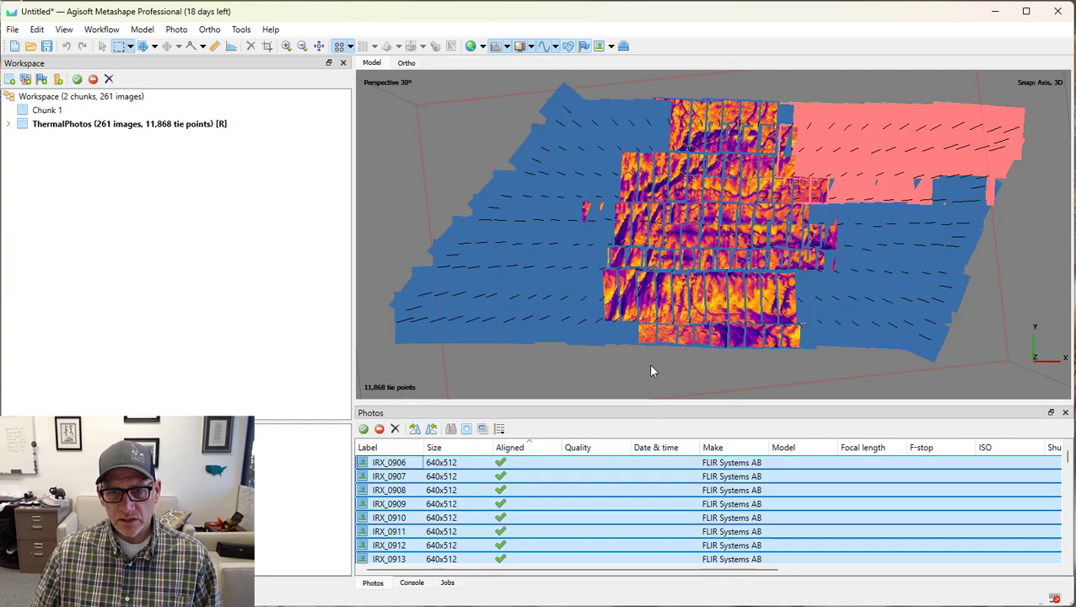
pyautogui.click(1025, 241)
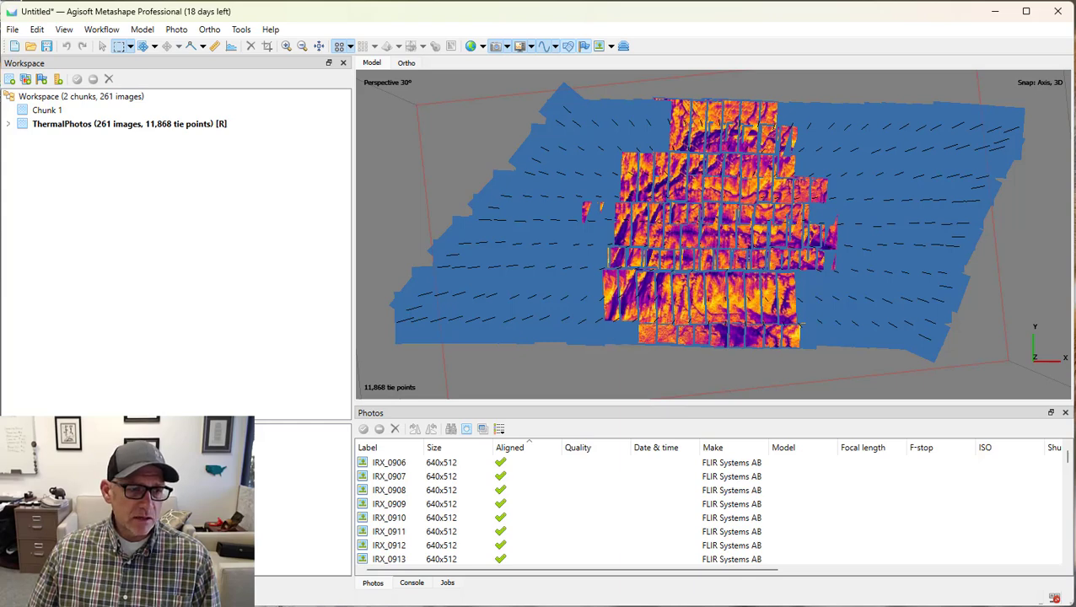
# Show the camera reference data and reset the camera alignment of all photos in the ThermalPhotos chunk.
pyautogui.click(79, 583)
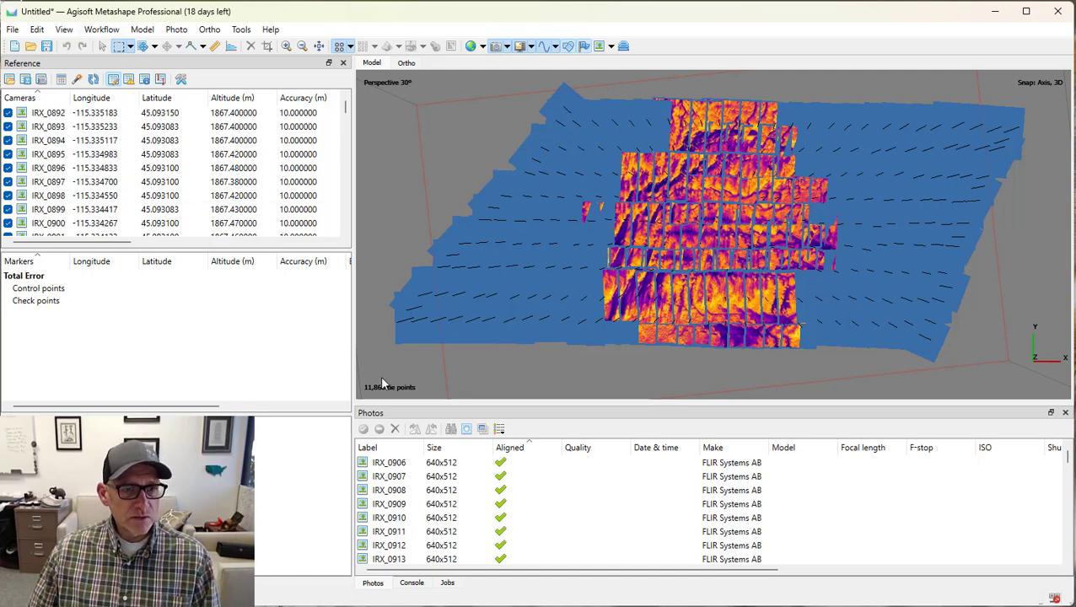
pyautogui.click(413, 463)
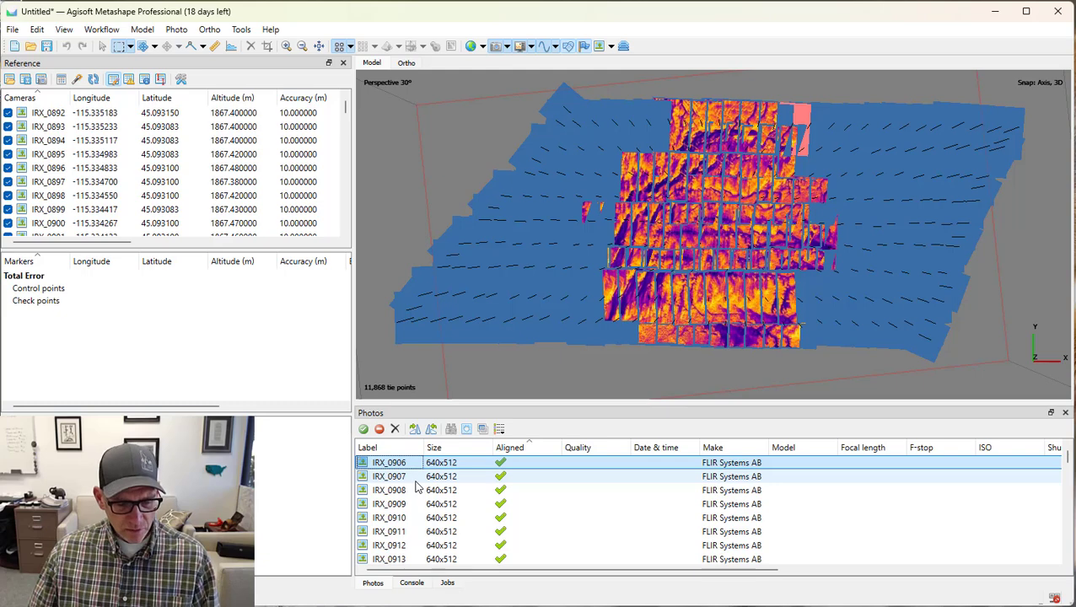
pyautogui.hotkey('ctrl', 'a')
pyautogui.rightClick(416, 485)
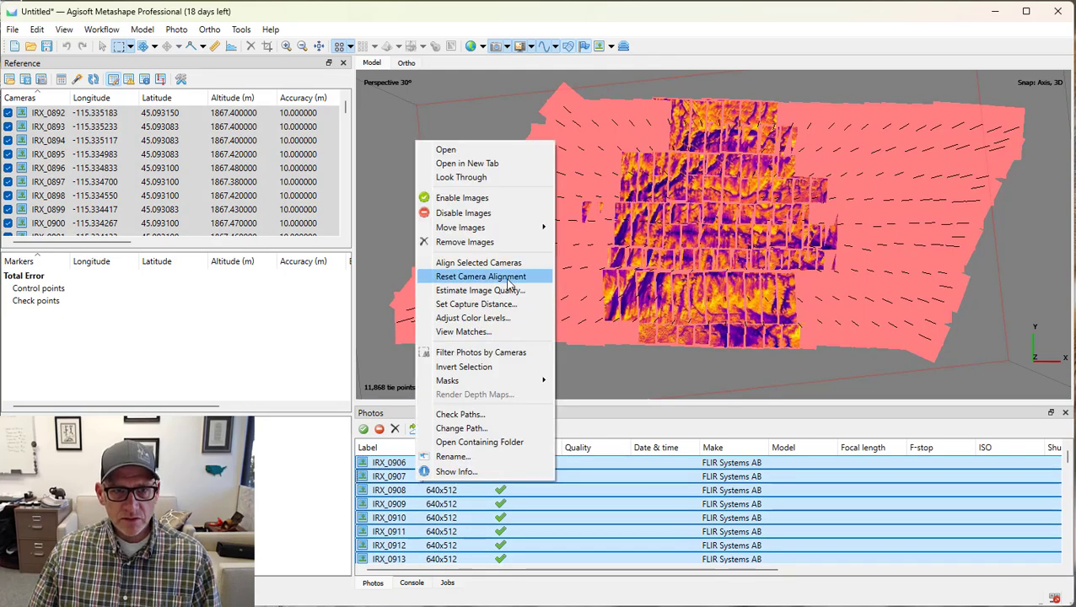
pyautogui.click(480, 276)
pyautogui.click(533, 331)
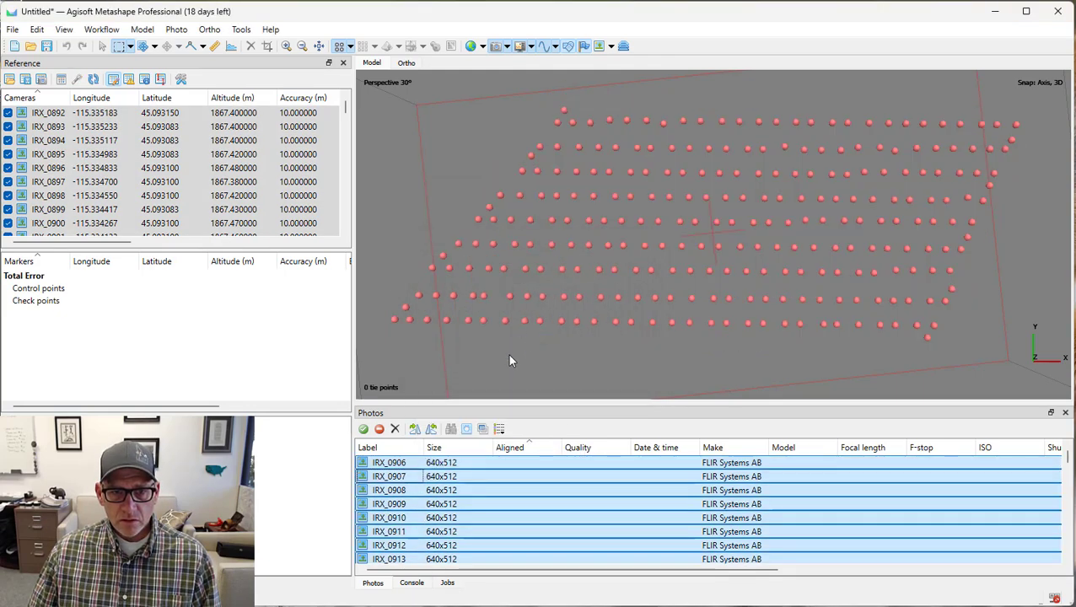
pyautogui.click(417, 361)
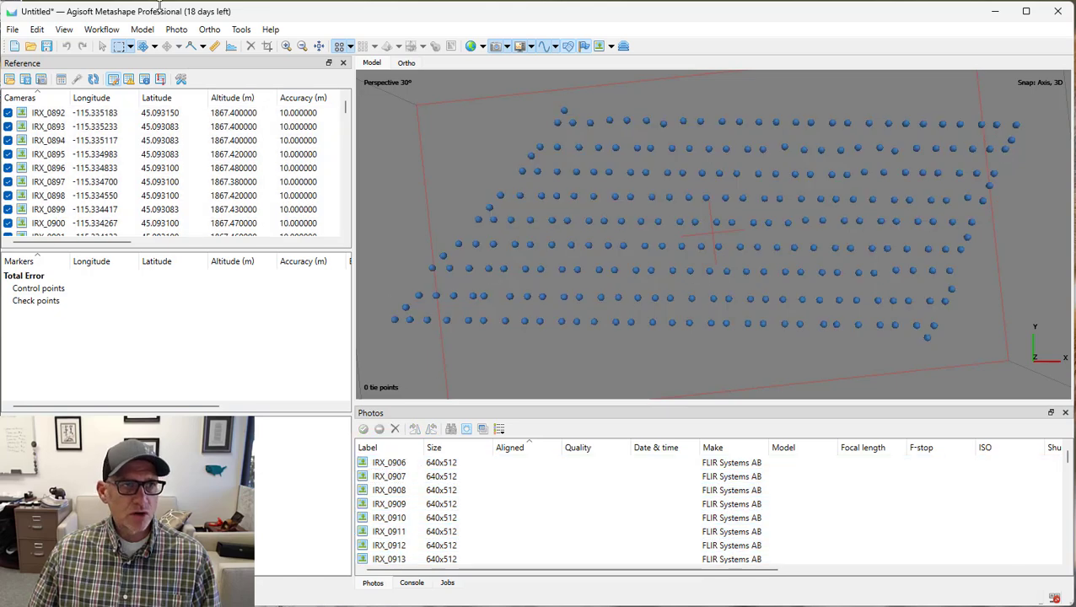
# Set the focal length to 13 mm for both camera groups in the camera calibration.
pyautogui.click(242, 30)
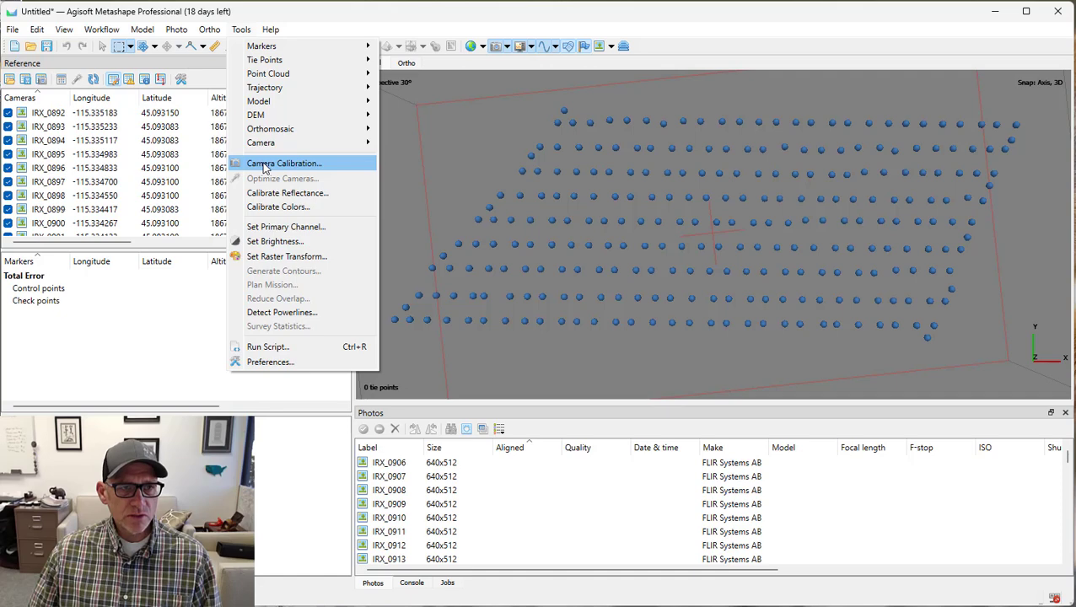
pyautogui.click(266, 168)
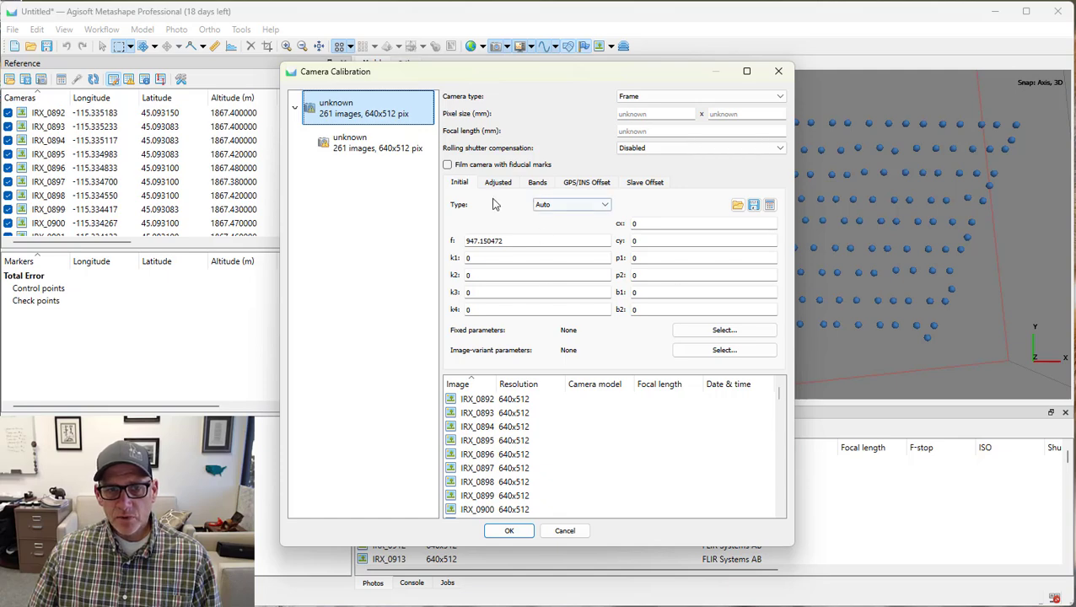
pyautogui.click(656, 130)
pyautogui.write('13')
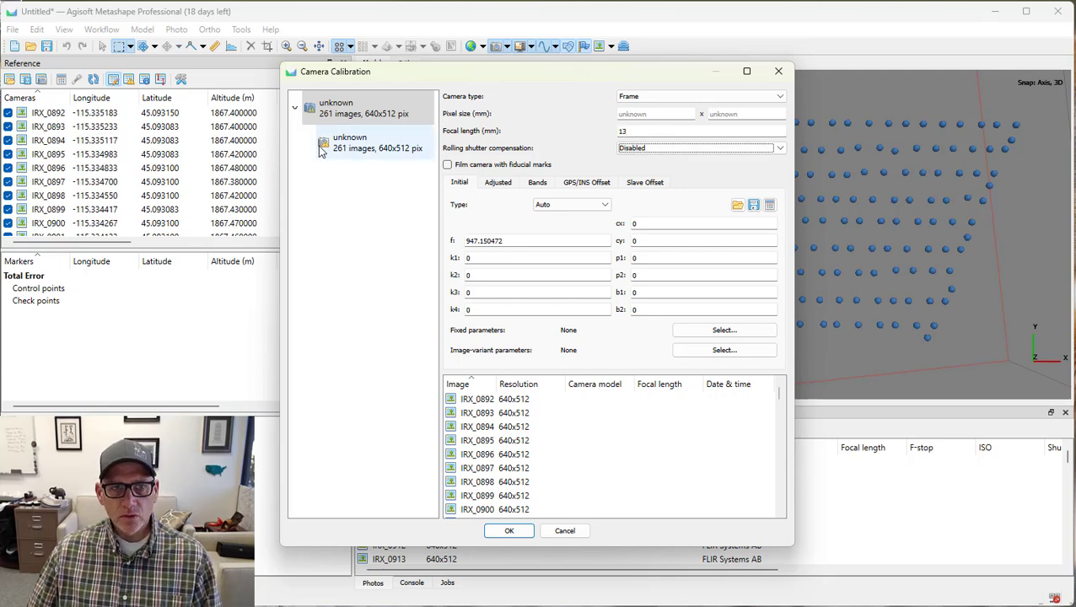
pyautogui.click(356, 143)
pyautogui.click(621, 131)
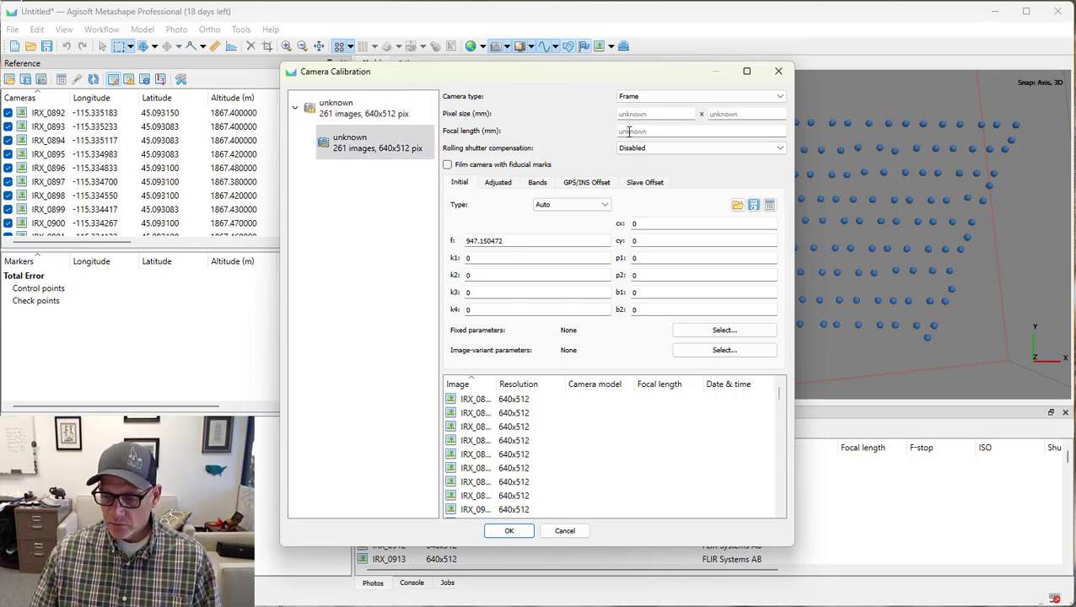
pyautogui.write('13')
pyautogui.click(372, 110)
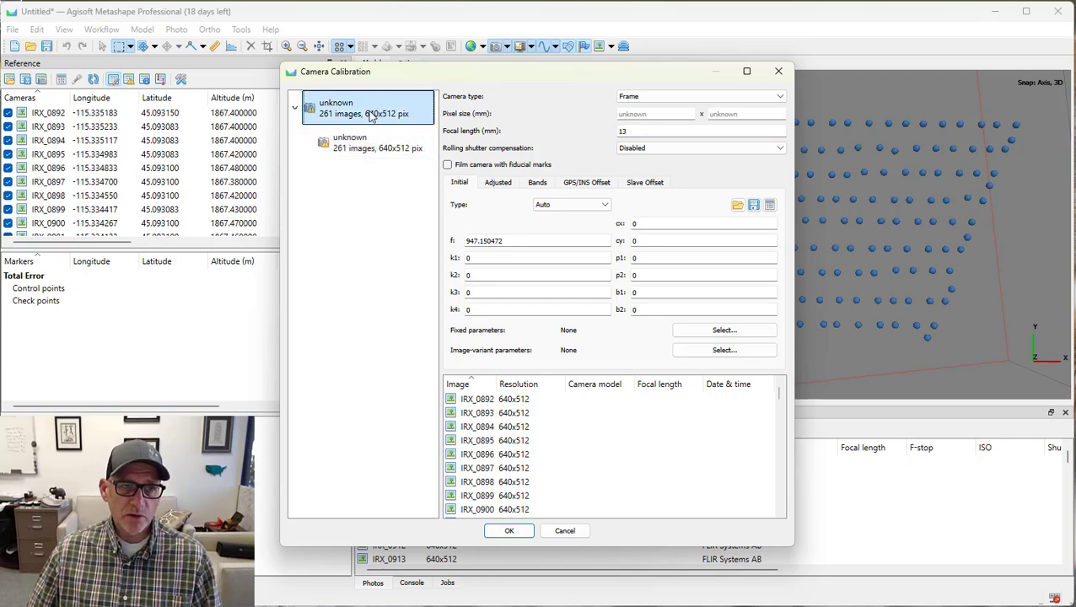
pyautogui.click(388, 149)
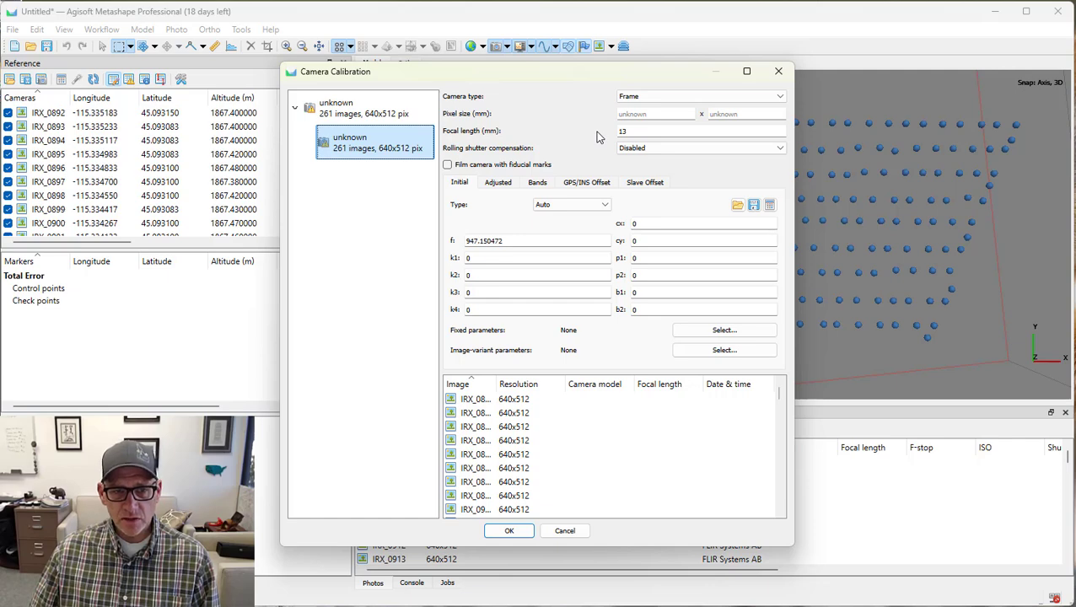
pyautogui.click(351, 108)
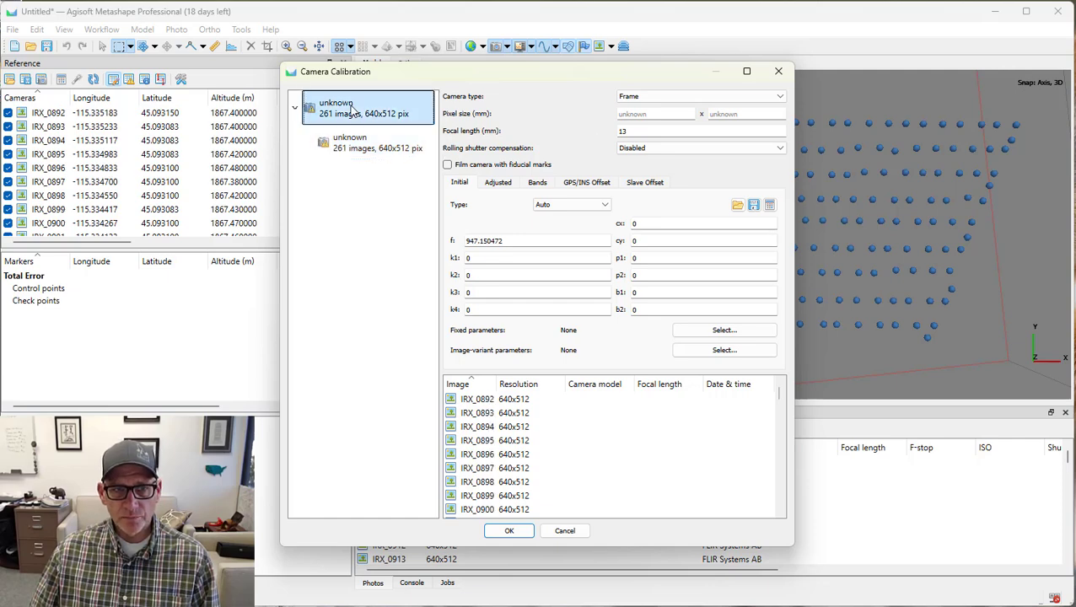
pyautogui.click(509, 531)
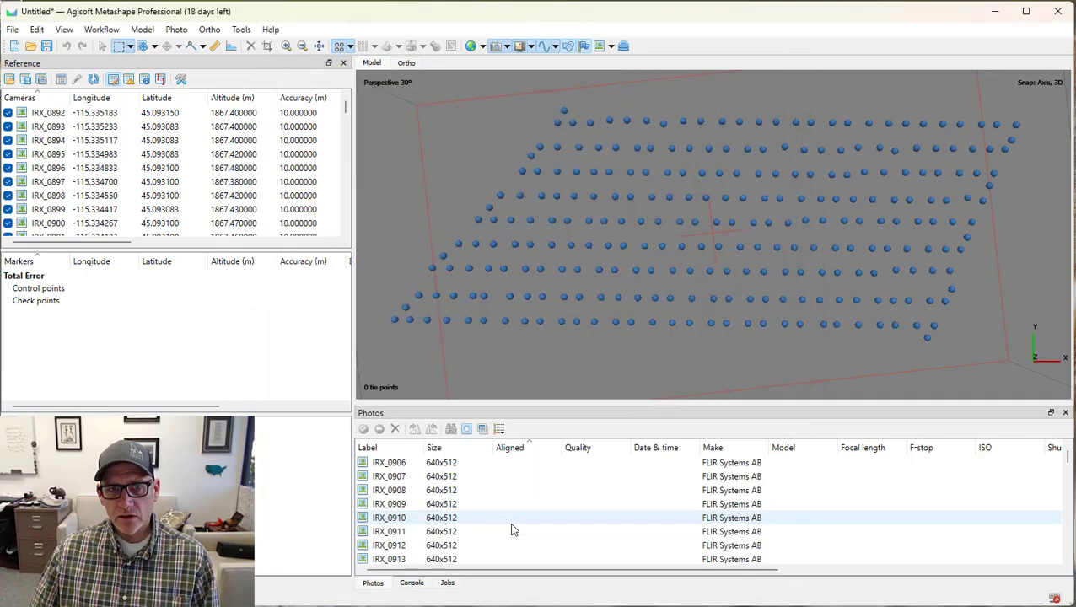
# Align all photos again at Medium accuracy with generic preselection and Source reference preselection enabled.
pyautogui.click(106, 31)
pyautogui.click(110, 82)
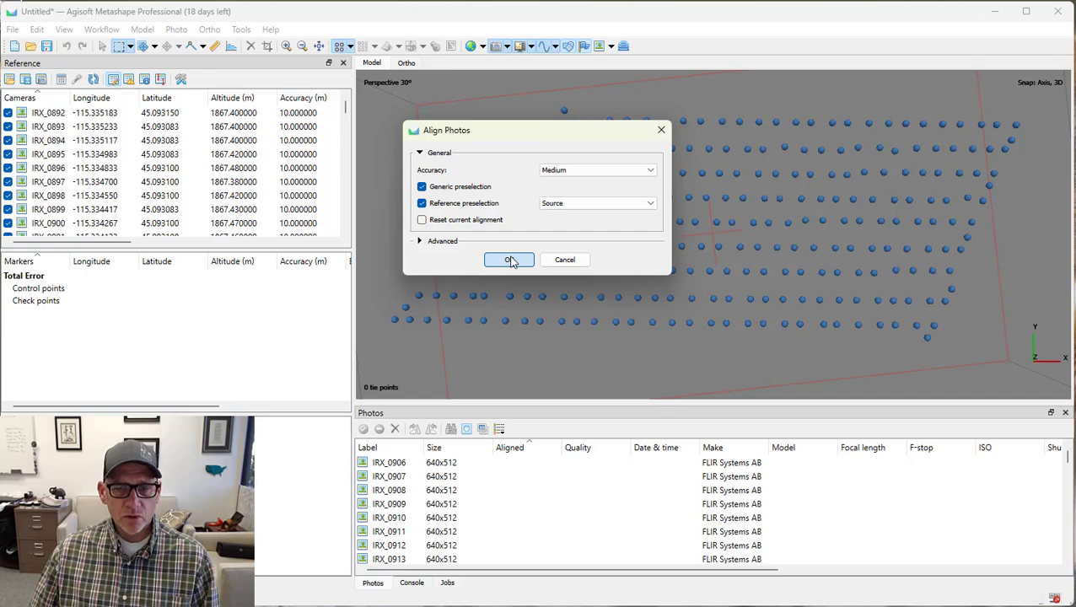
pyautogui.click(510, 261)
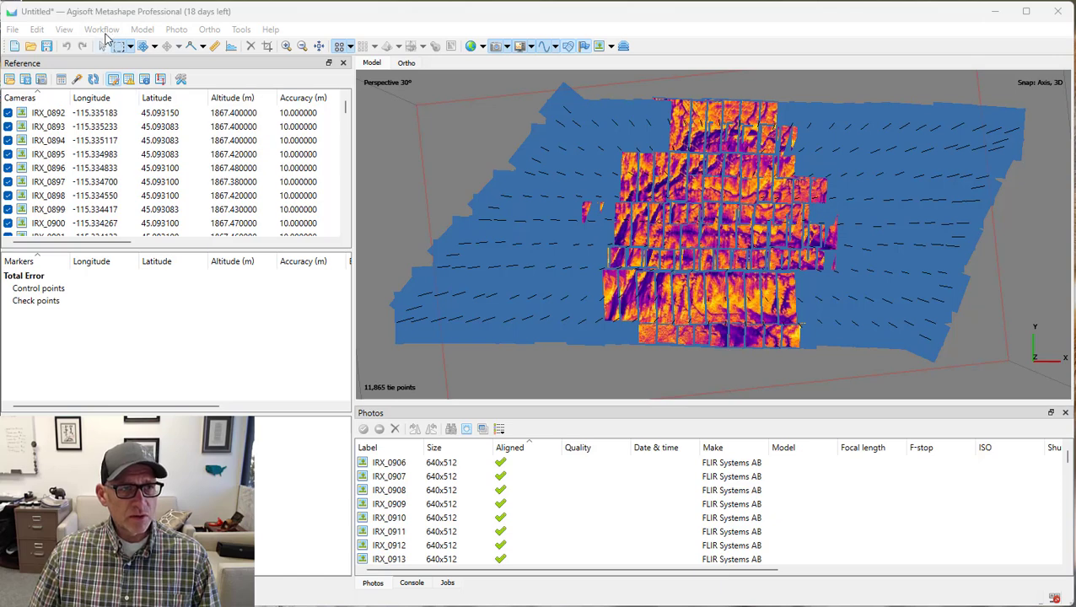
# Try to build a DEM in WGS 84 / UTM zone 11N from depth maps at Medium quality with default interpolation.
pyautogui.click(102, 30)
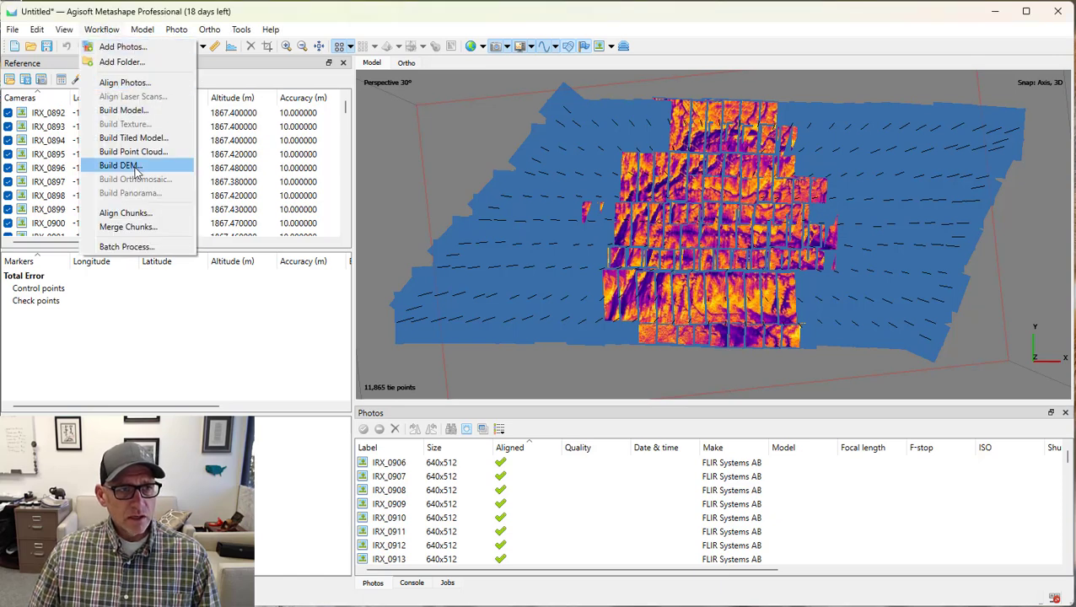
pyautogui.click(150, 172)
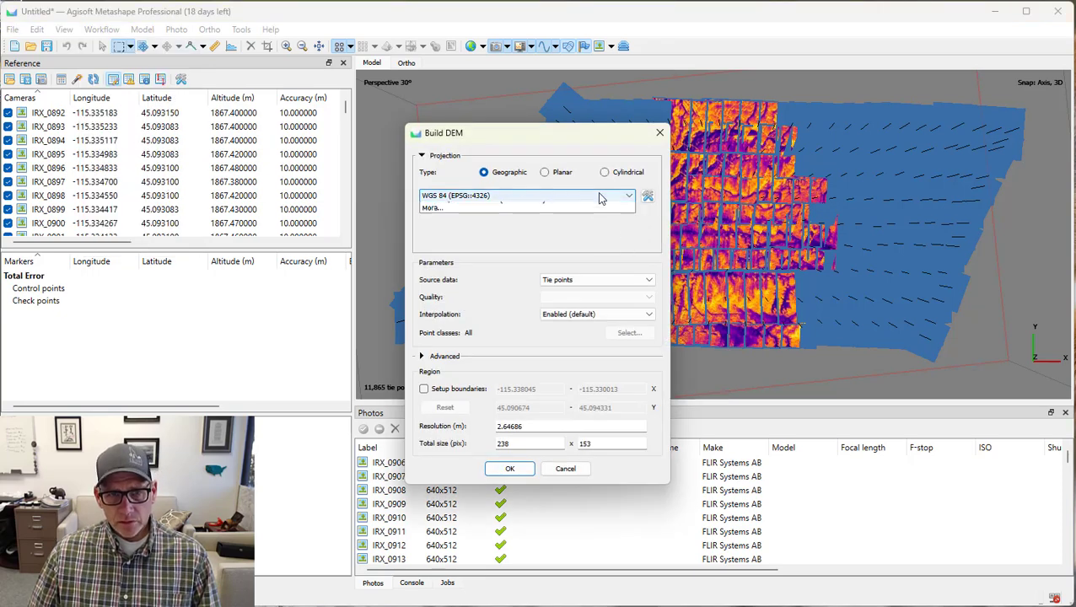
pyautogui.click(601, 196)
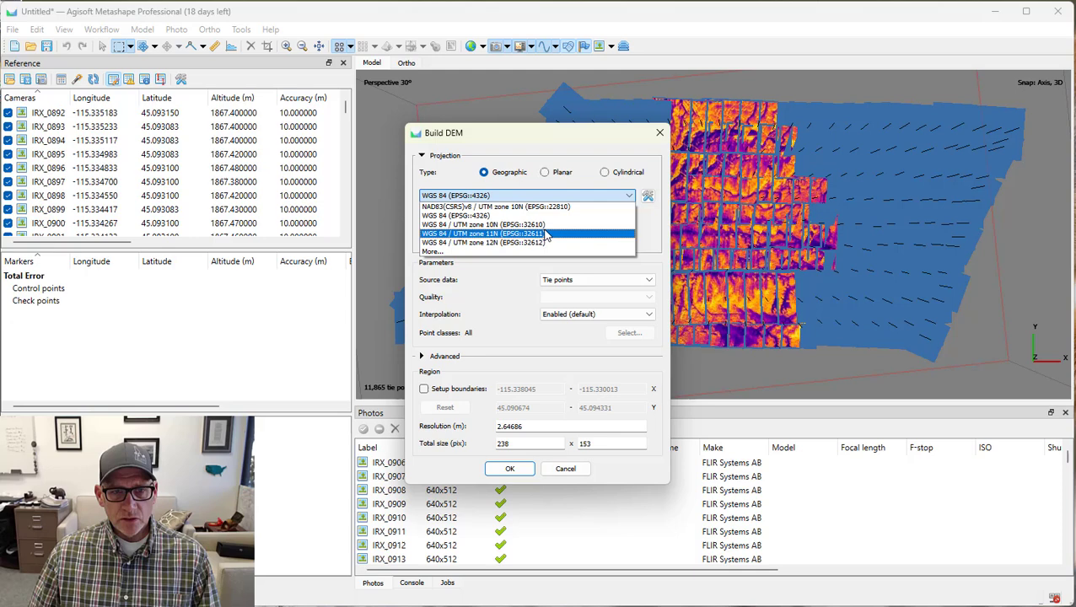
pyautogui.click(546, 235)
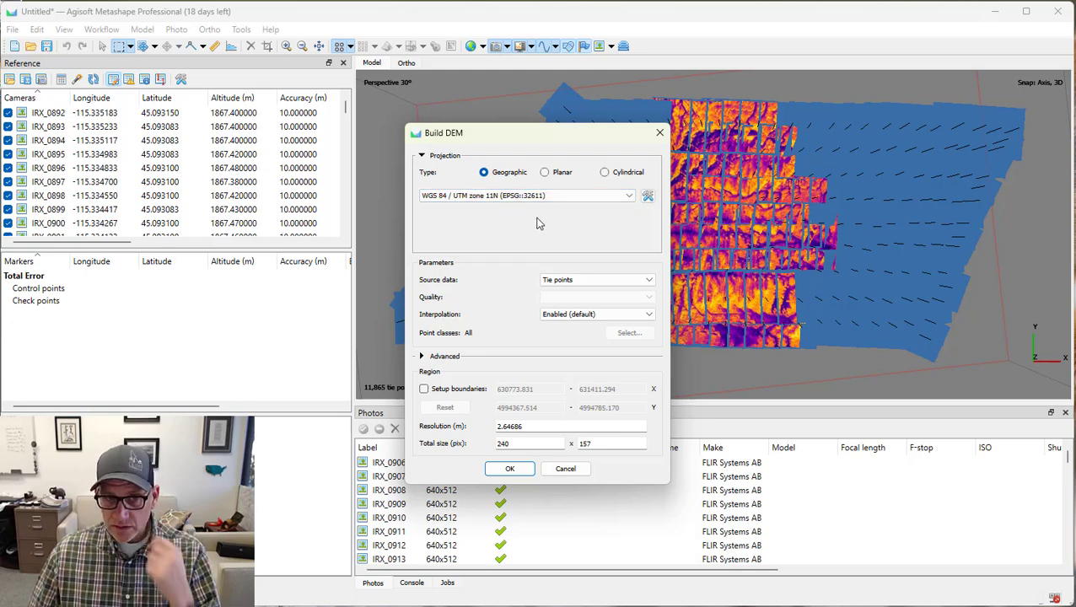
pyautogui.click(588, 285)
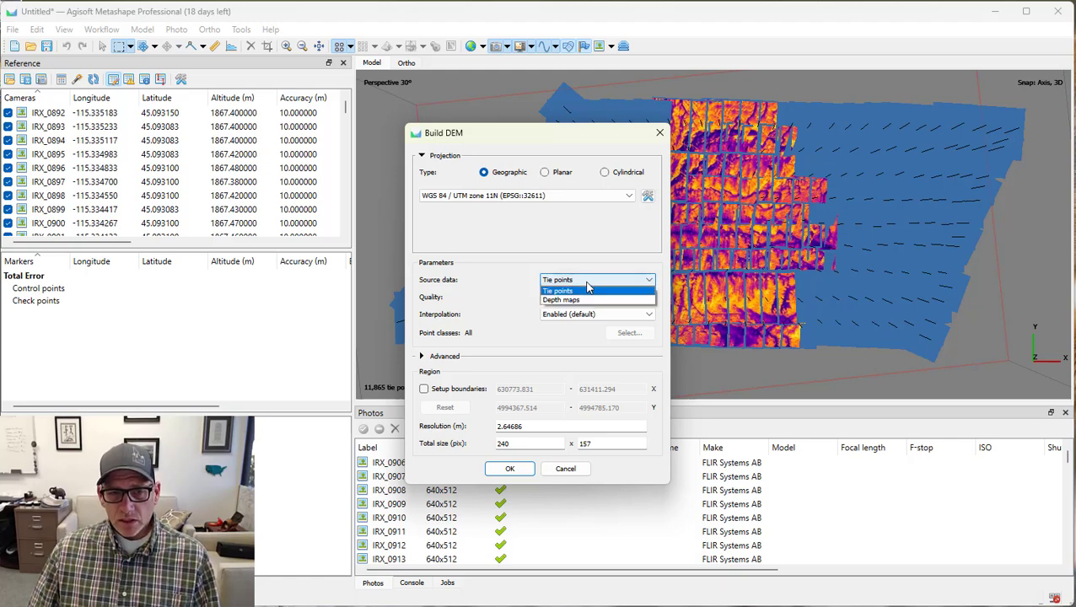
pyautogui.click(581, 302)
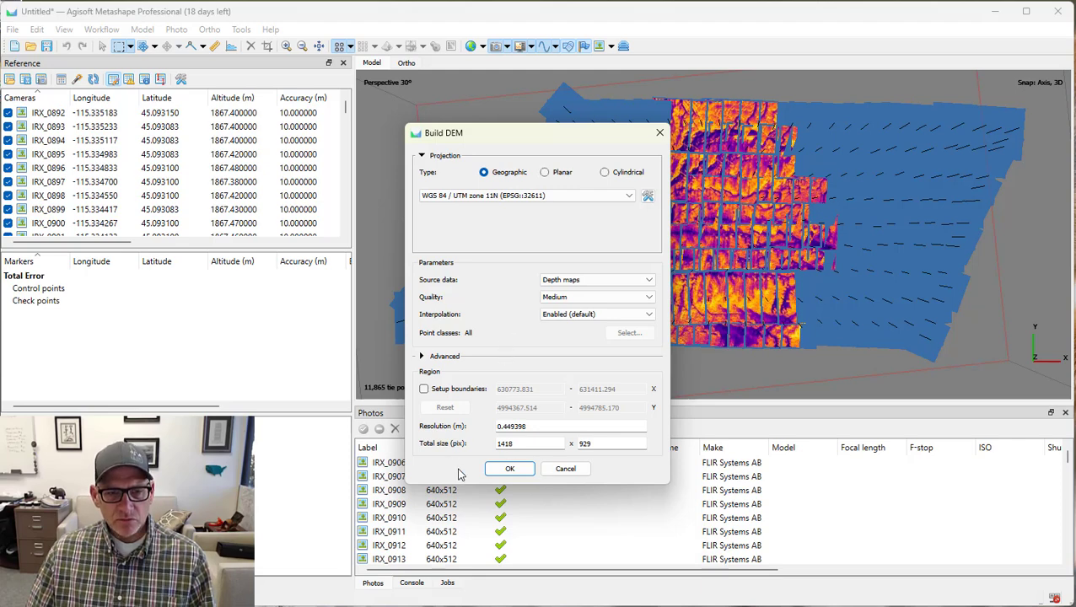
pyautogui.click(508, 470)
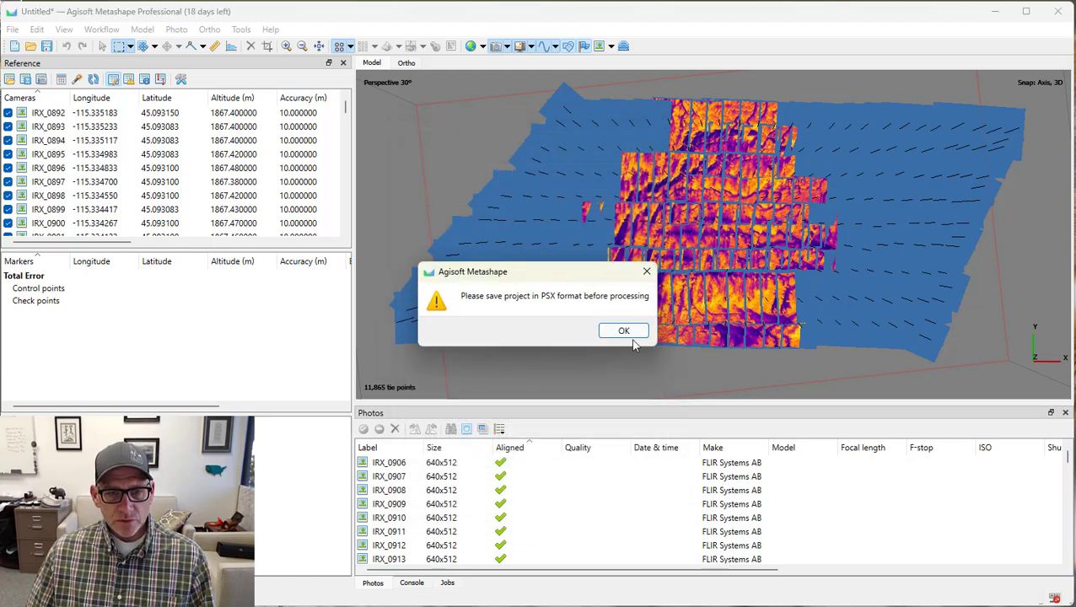
pyautogui.click(631, 332)
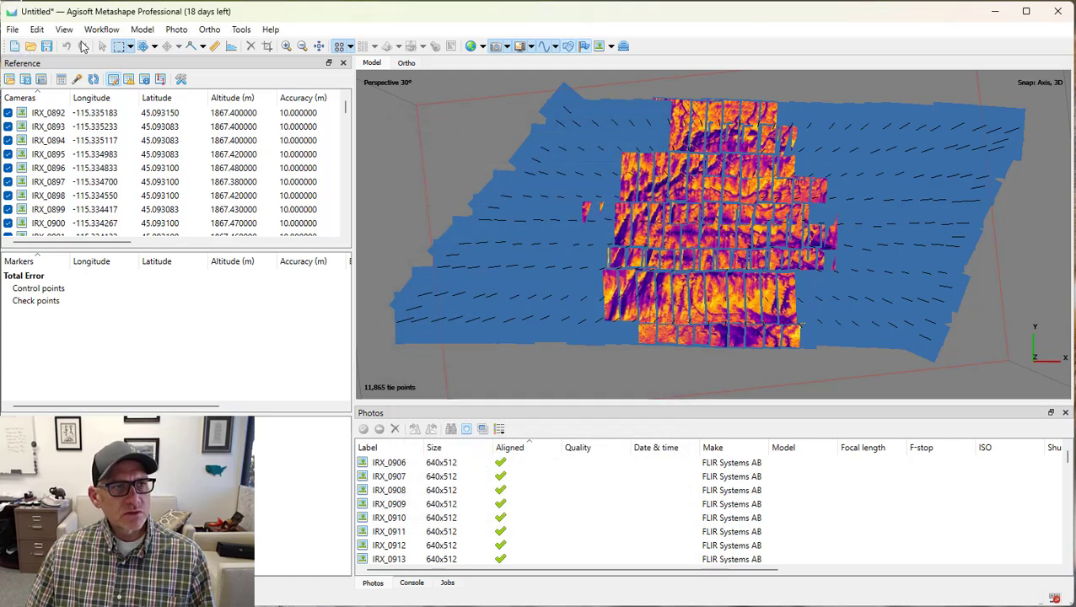
# Save the project as Thermal_Lab2.psx in the ThermalLab folder.
pyautogui.click(46, 47)
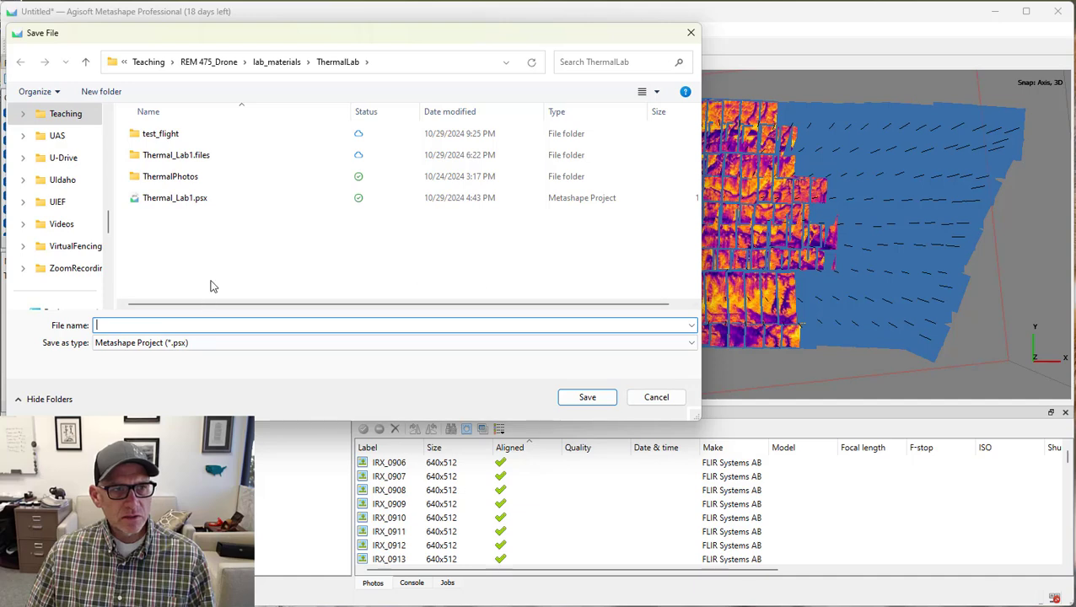
pyautogui.click(179, 202)
pyautogui.doubleClick(150, 326)
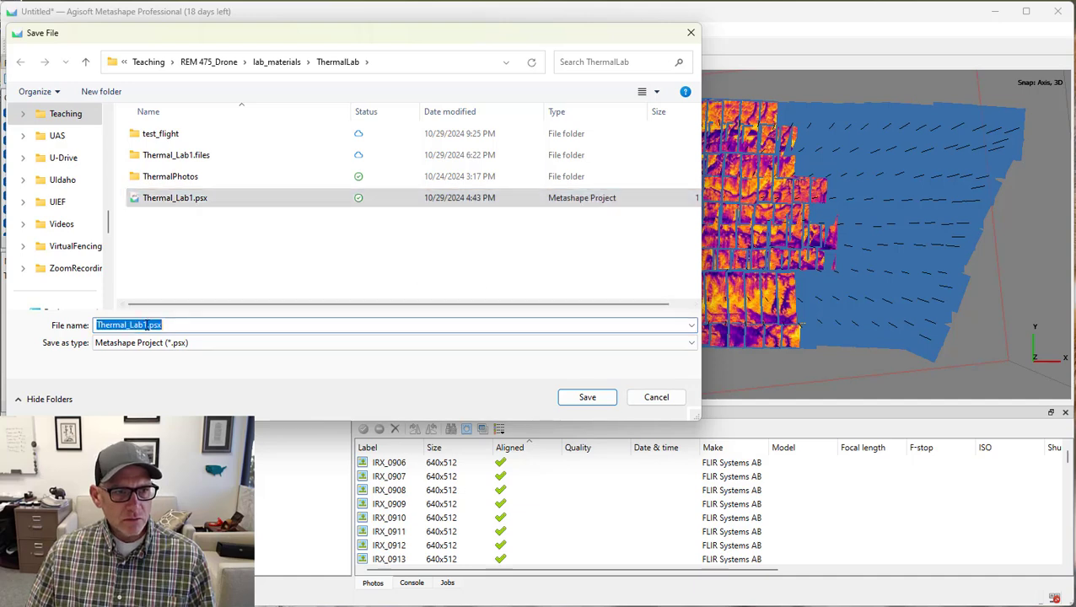
pyautogui.click(149, 325)
pyautogui.press('BackSpace')
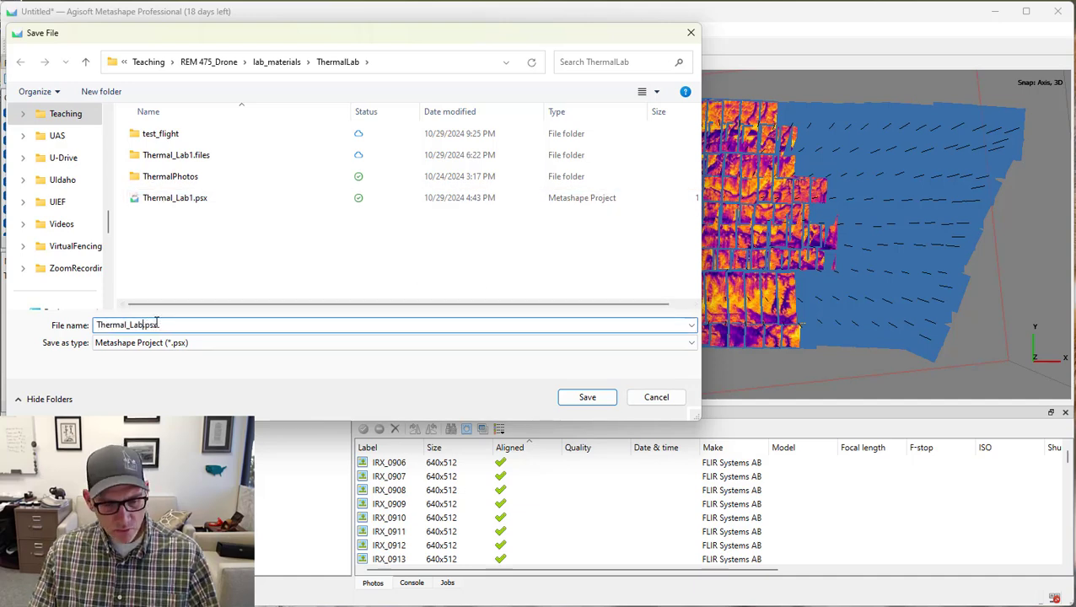
pyautogui.write('2')
pyautogui.click(584, 400)
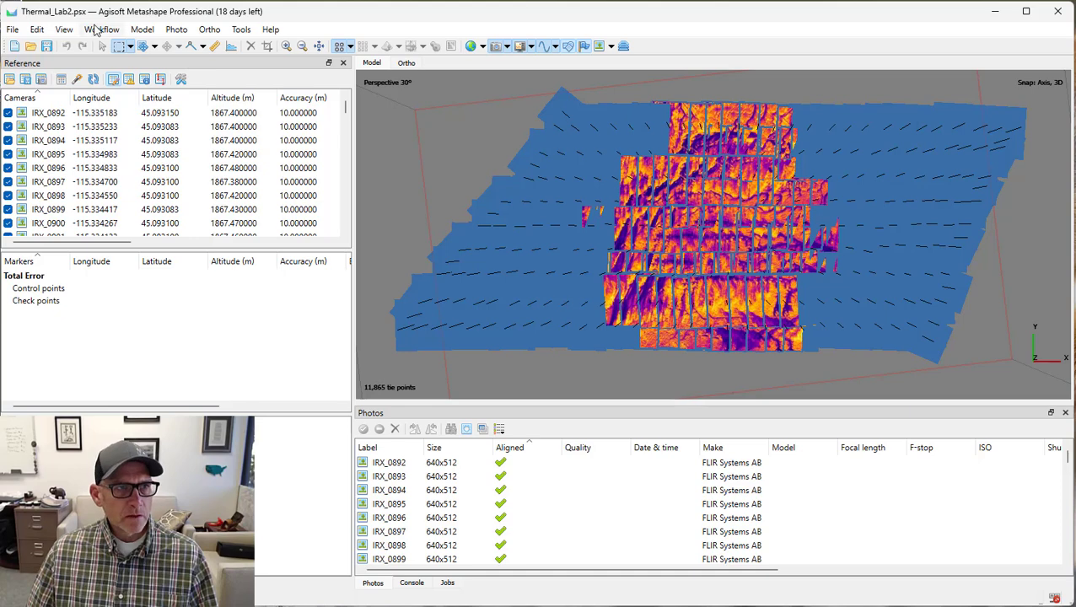
# Build a DEM in WGS 84 / UTM zone 11N from depth maps at Medium quality with default interpolation and display it.
pyautogui.click(102, 29)
pyautogui.click(120, 166)
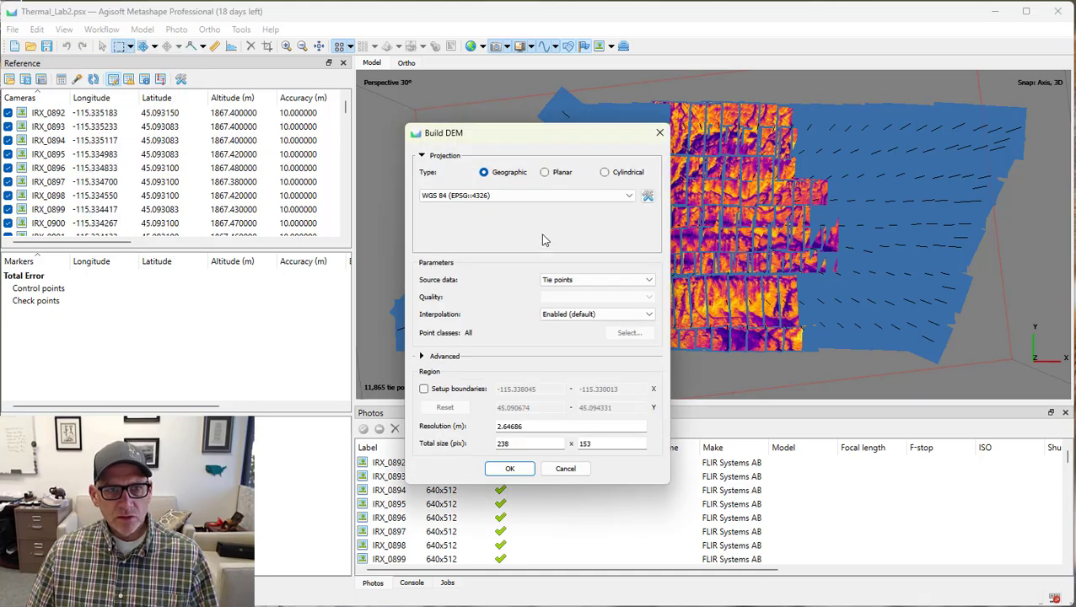
pyautogui.click(530, 199)
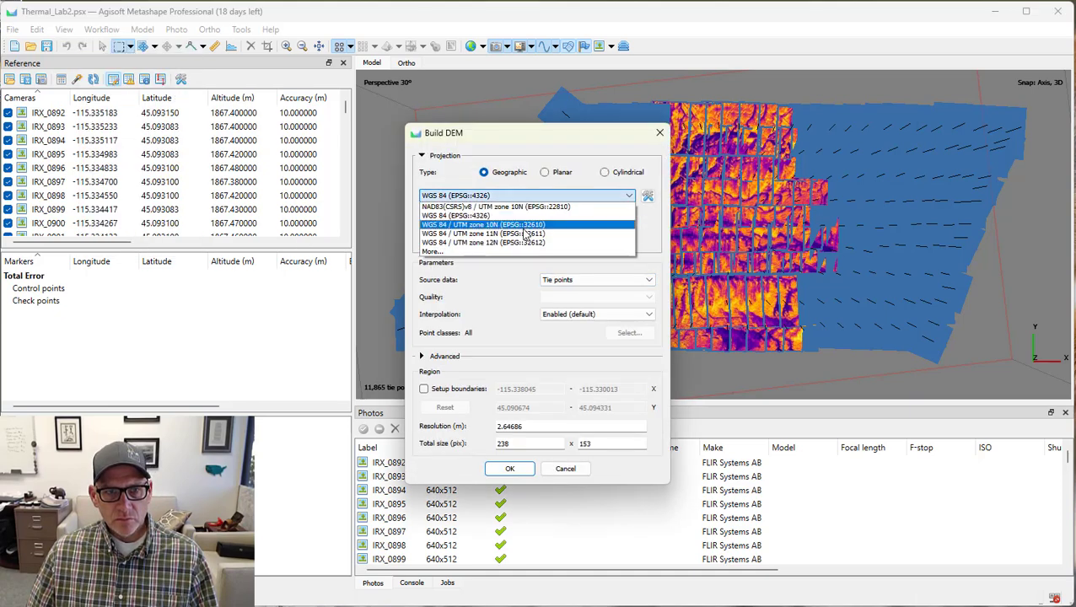
pyautogui.click(527, 233)
pyautogui.click(558, 282)
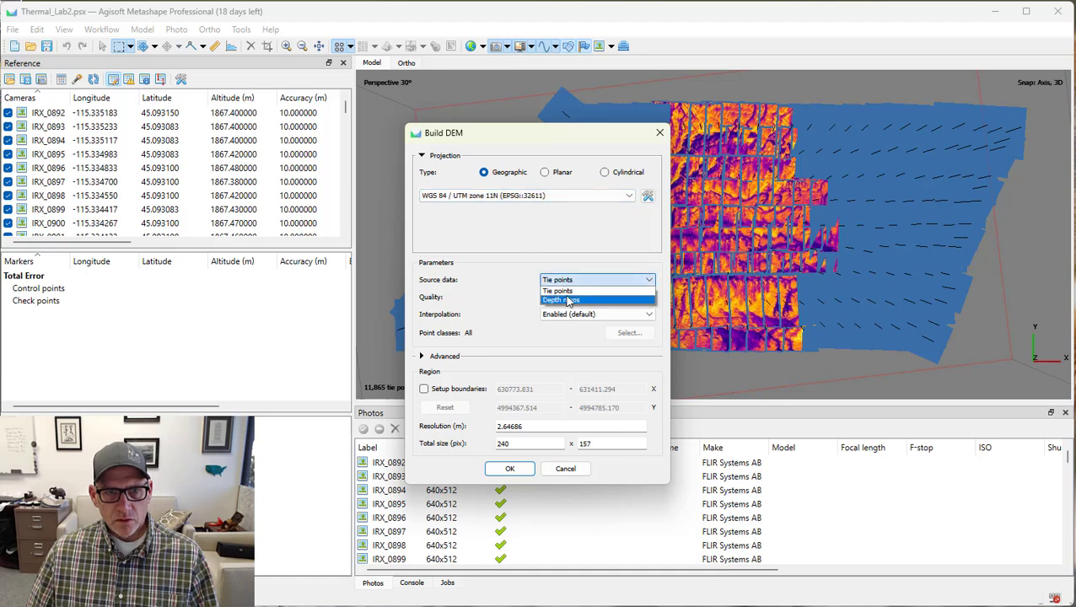
pyautogui.click(567, 307)
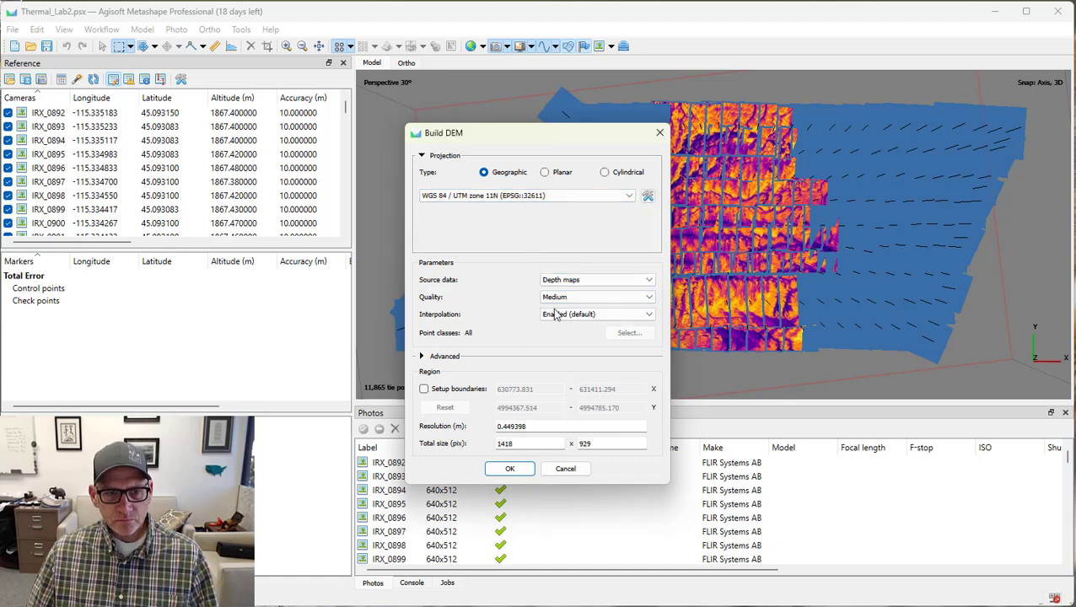
pyautogui.click(512, 470)
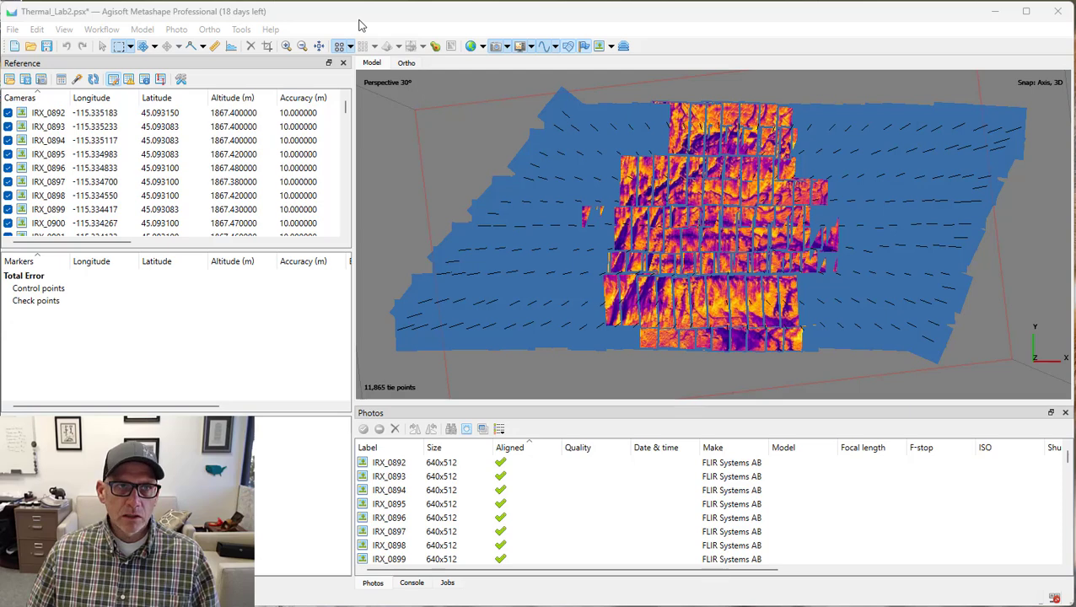
pyautogui.click(406, 63)
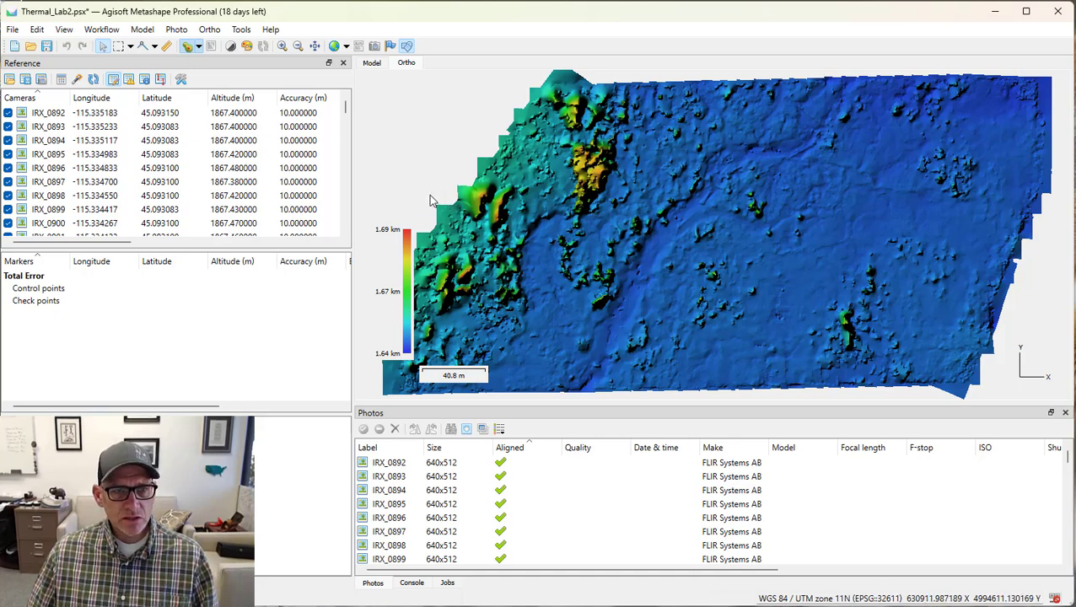
# Build an orthomosaic on the DEM surface with Mosaic blending and hole filling enabled, and display it in place of the DEM.
pyautogui.click(103, 29)
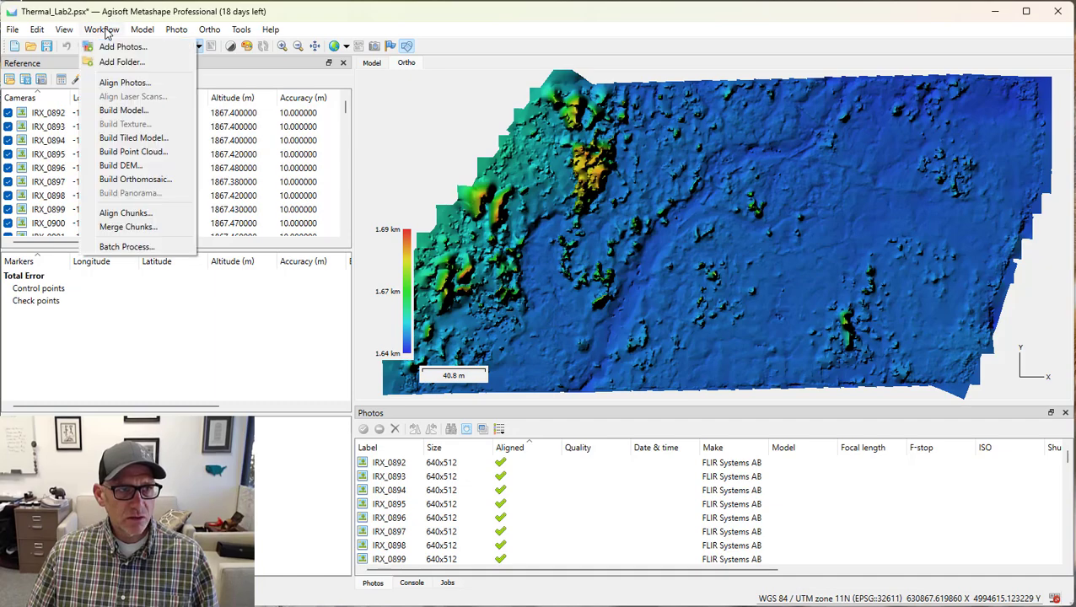
pyautogui.click(135, 179)
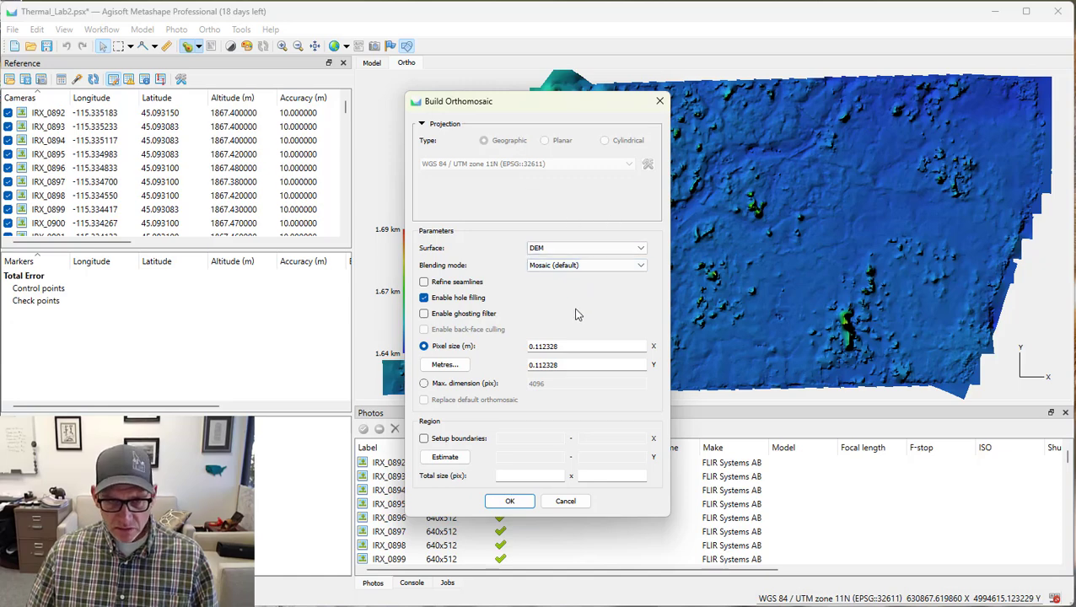
pyautogui.click(510, 502)
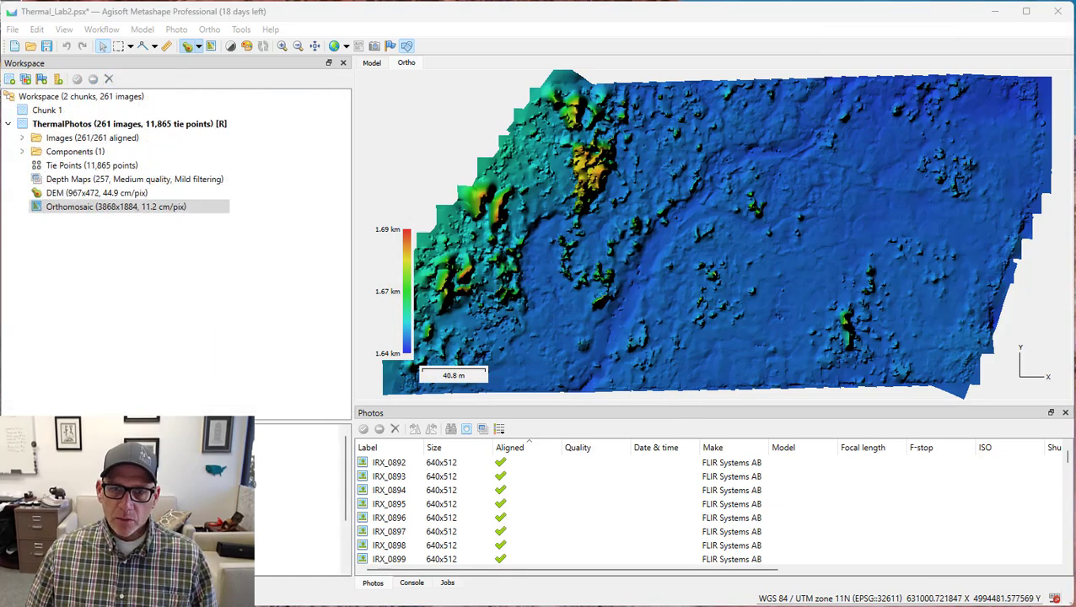
pyautogui.click(212, 48)
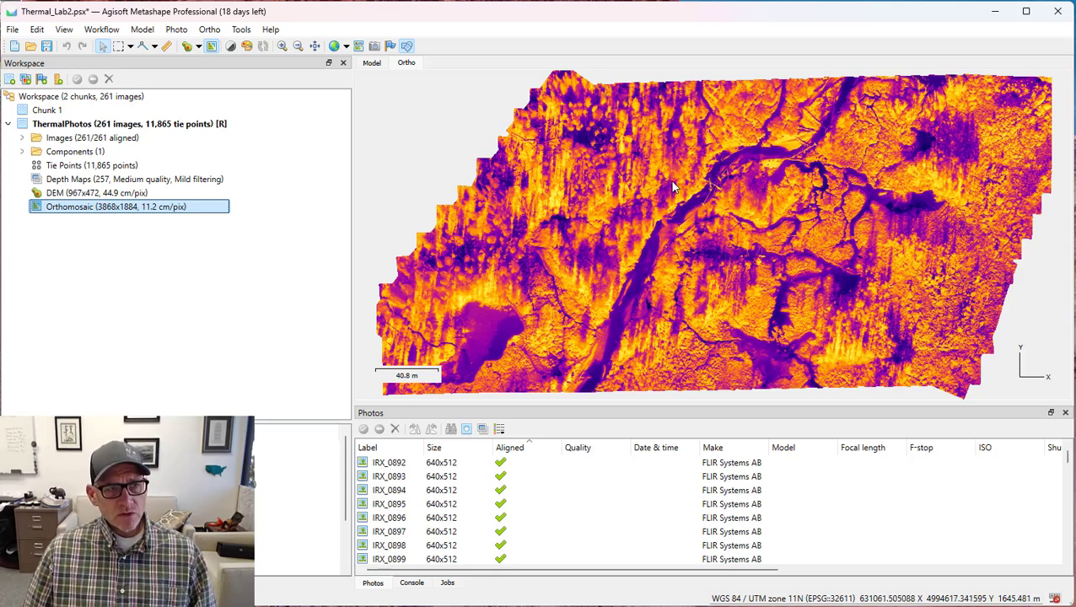
# Apply the raster transform B4*0.0105-273.15 to the orthomosaic as output band 1.
pyautogui.click(242, 29)
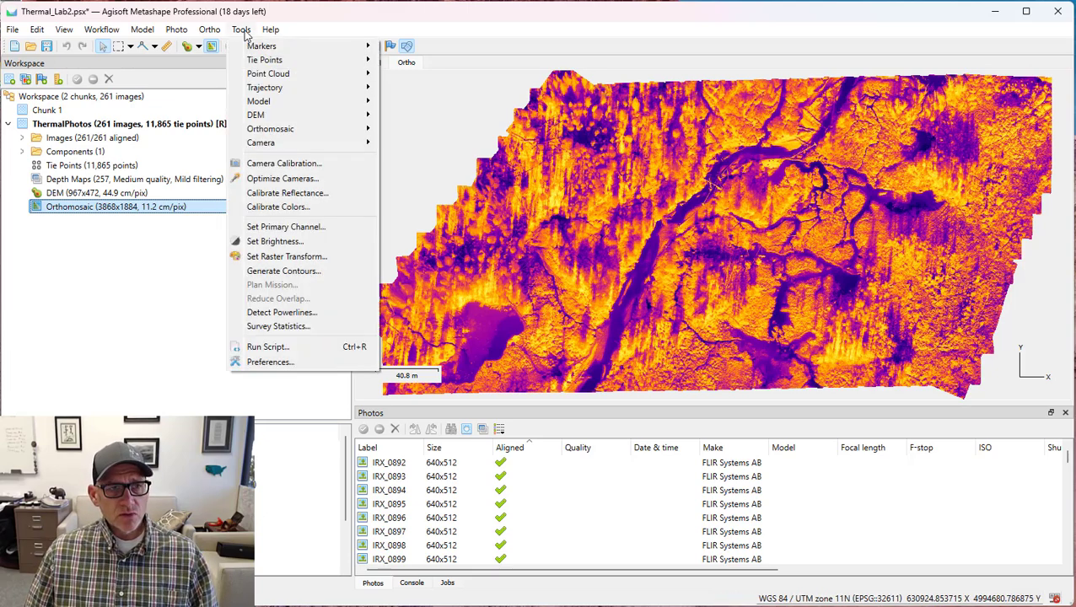
pyautogui.click(293, 257)
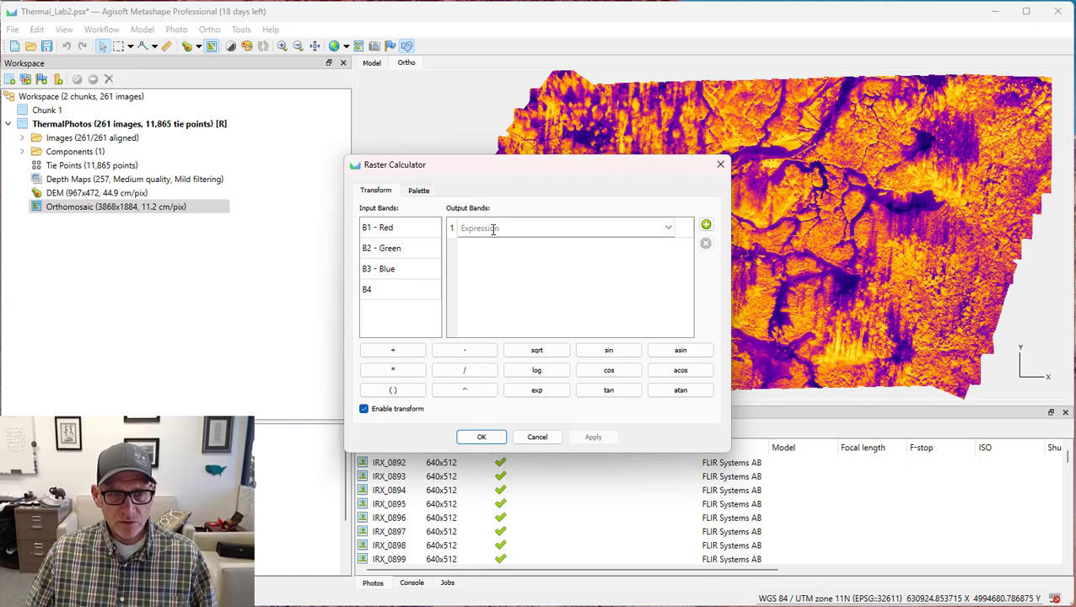
pyautogui.doubleClick(371, 293)
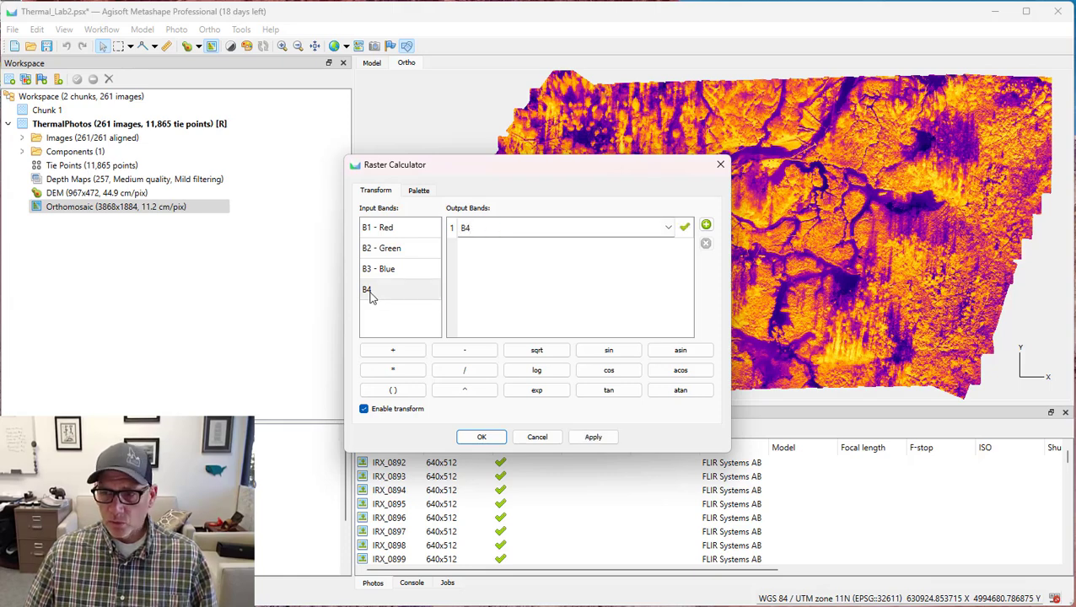
pyautogui.write('*')
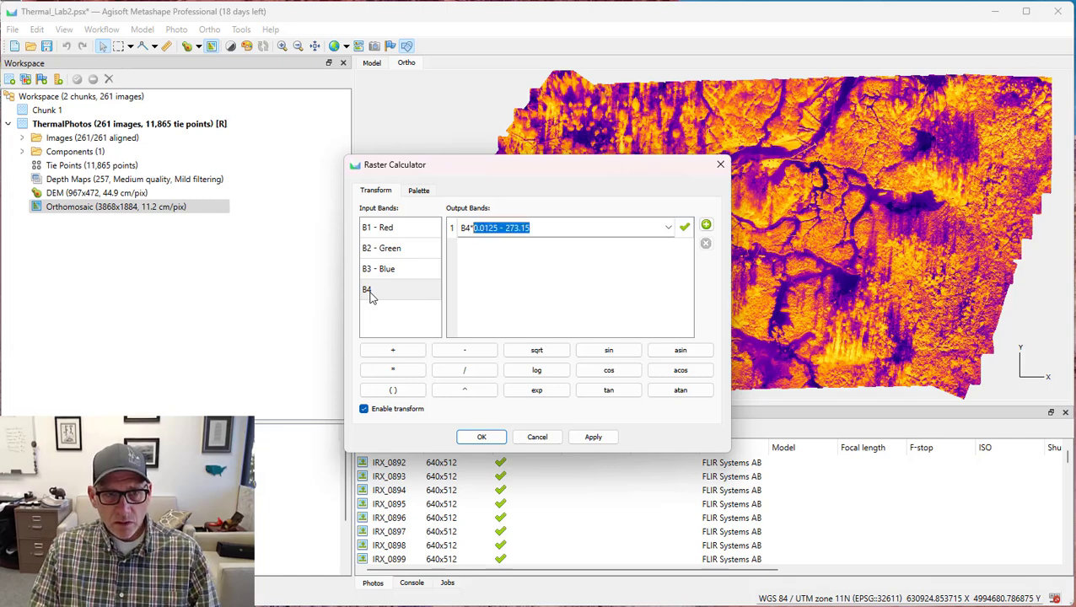
pyautogui.write('01')
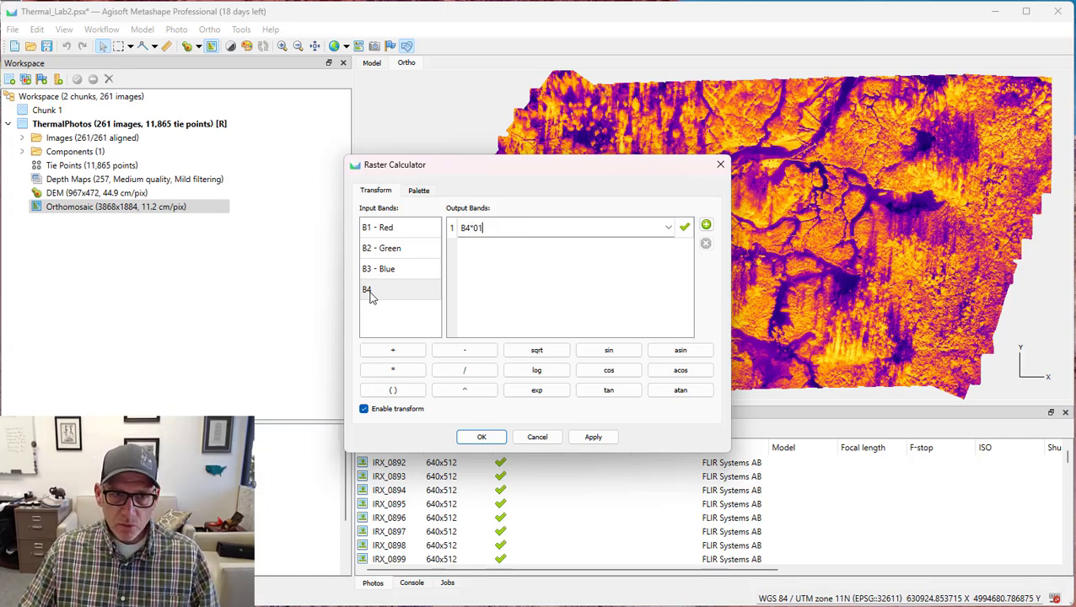
pyautogui.press('BackSpace')
pyautogui.press('BackSpace')
pyautogui.write('0')
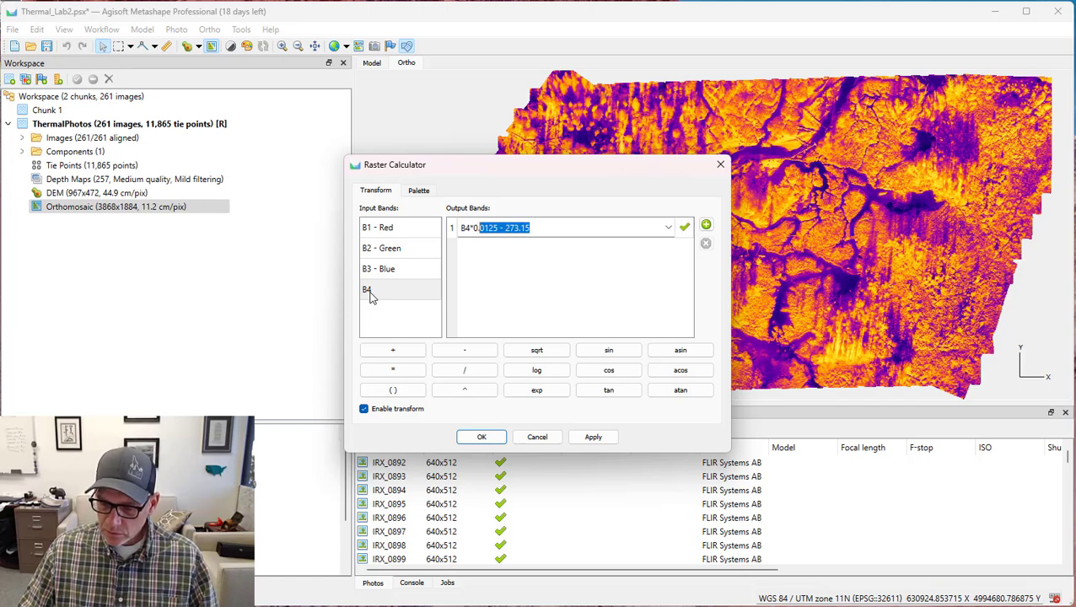
pyautogui.write('.0')
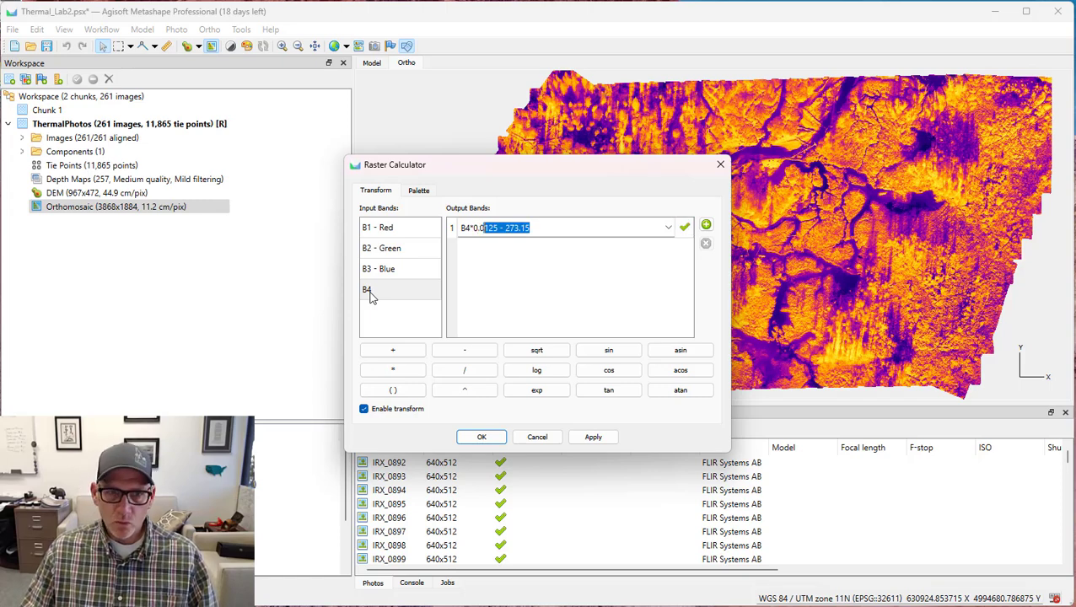
pyautogui.write('105')
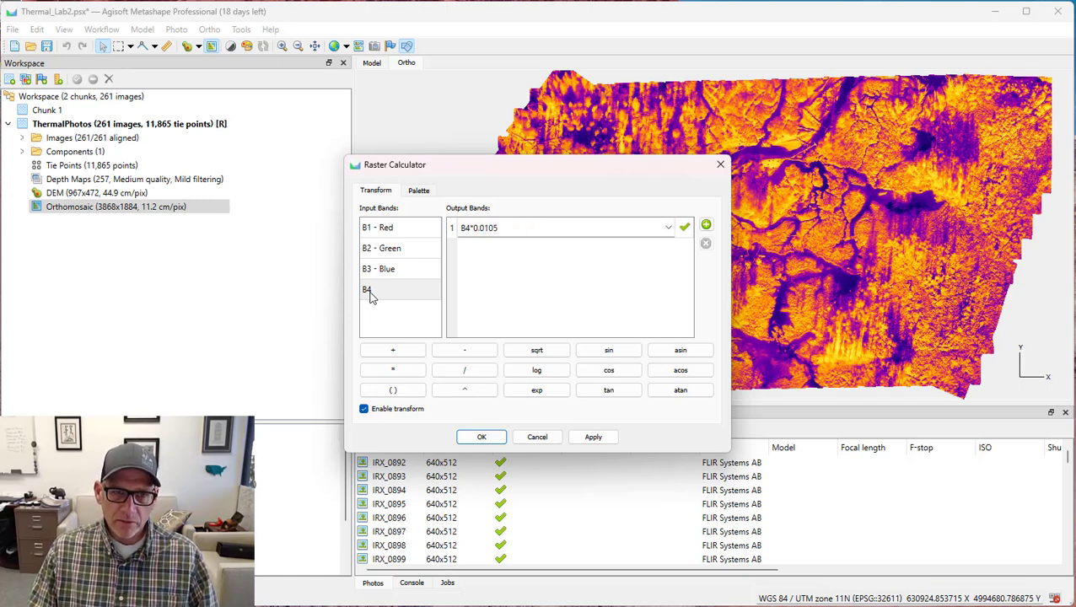
pyautogui.write('-2')
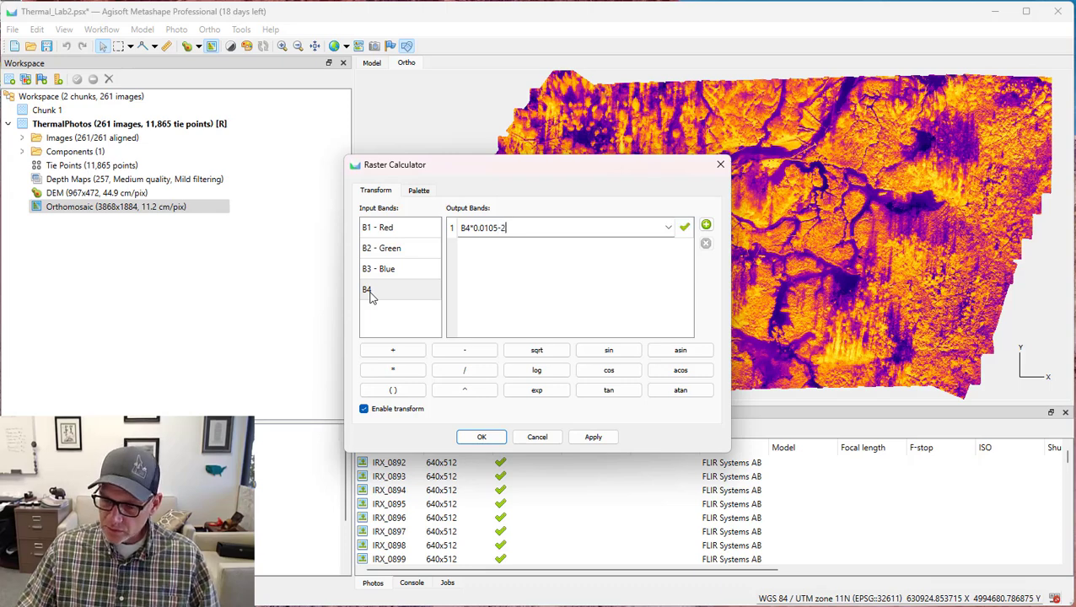
pyautogui.write('73.15')
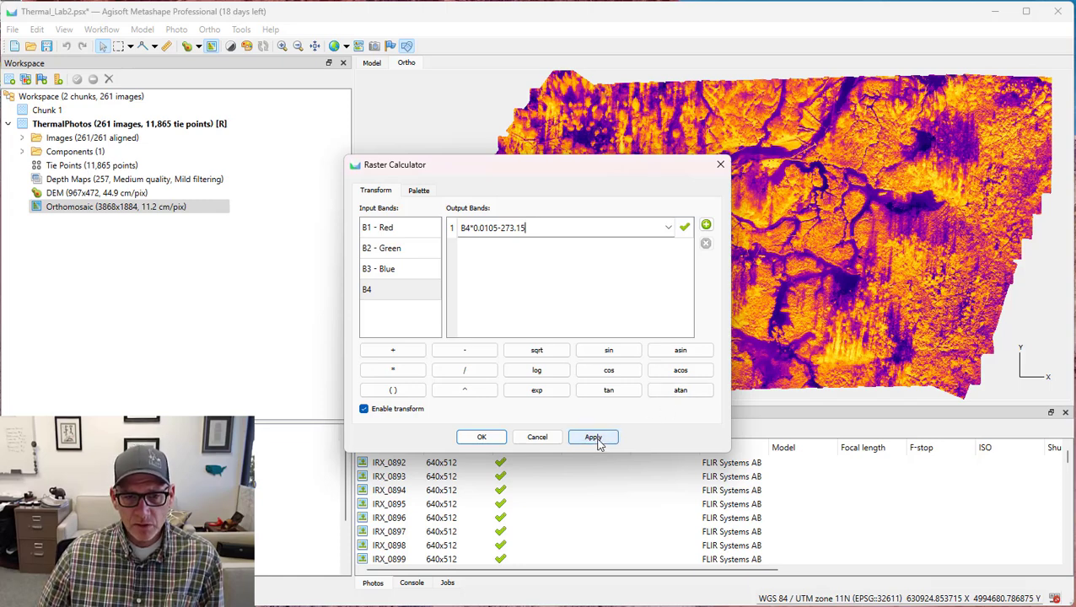
pyautogui.click(596, 438)
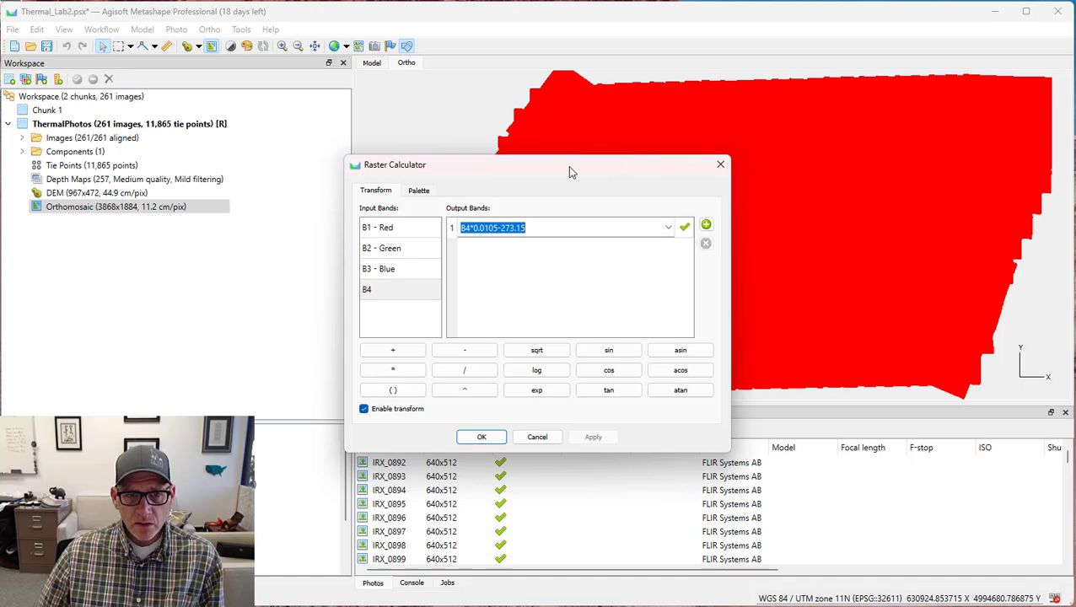
# Update the transformed band's histogram, fit the Heat palette range automatically and apply it to the orthomosaic.
pyautogui.moveTo(569, 167); pyautogui.dragTo(284, 203)
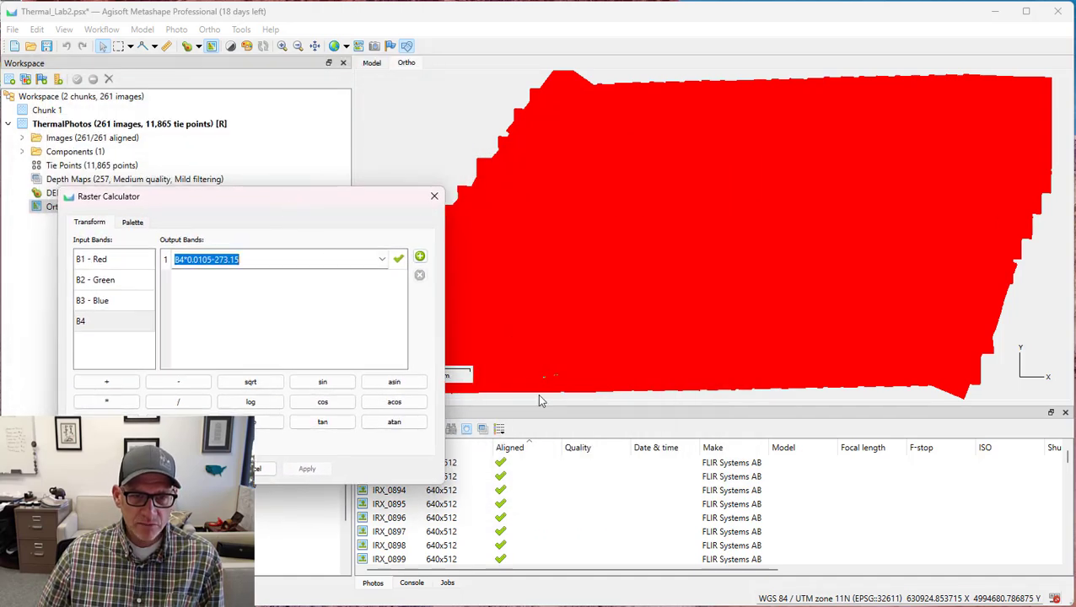
pyautogui.click(139, 225)
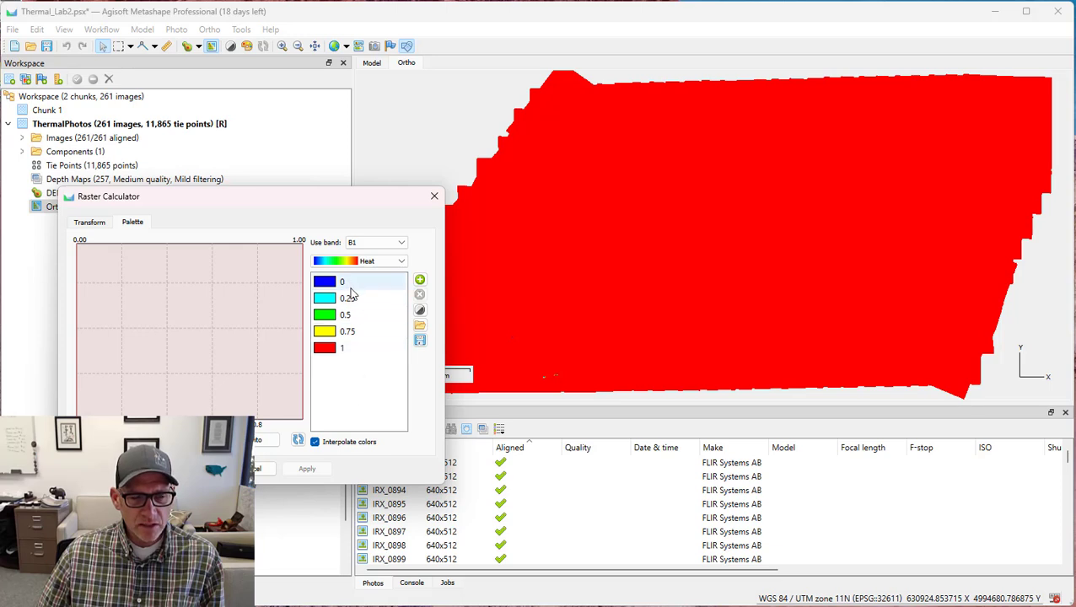
pyautogui.click(298, 440)
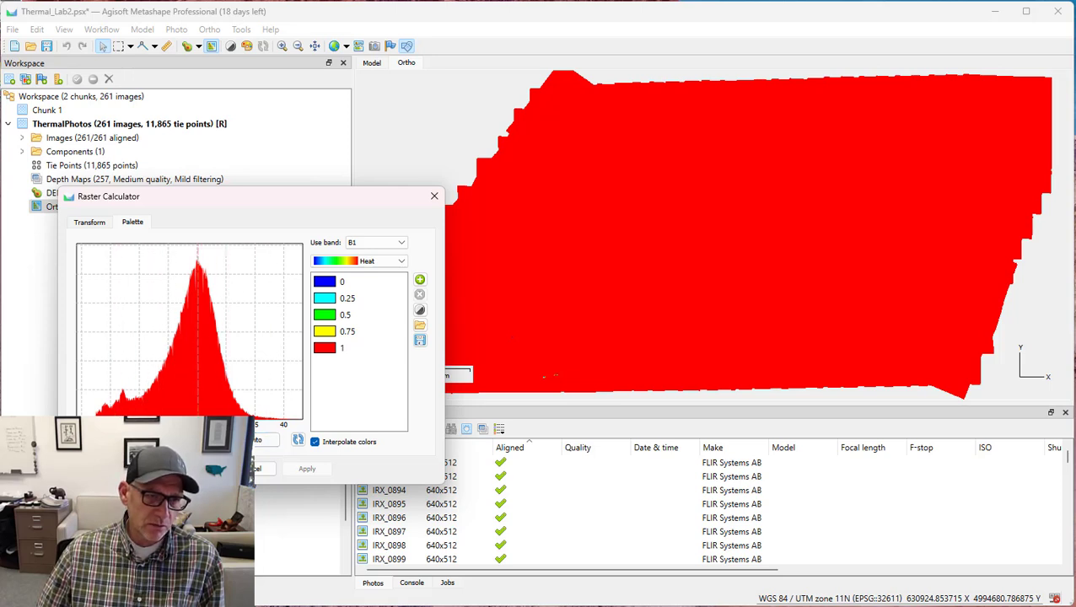
pyautogui.click(267, 439)
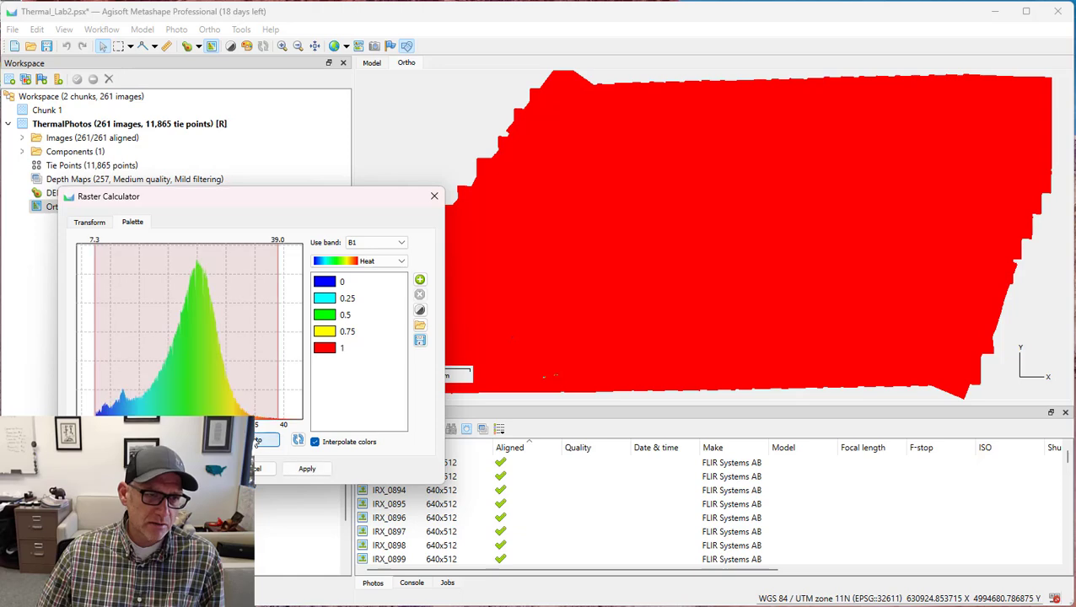
pyautogui.click(307, 472)
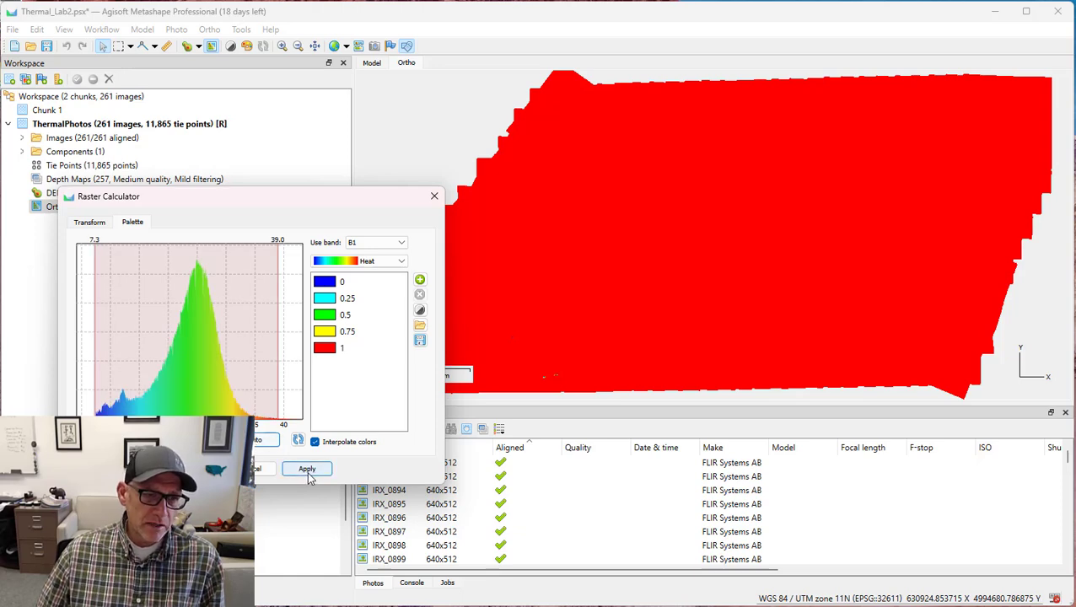
pyautogui.click(307, 472)
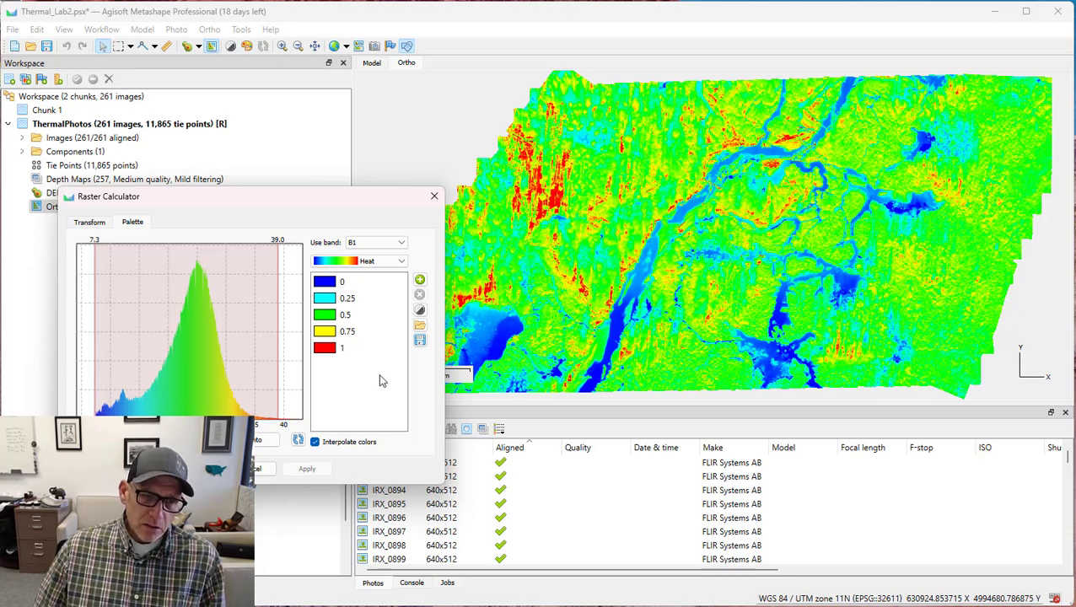
pyautogui.click(384, 262)
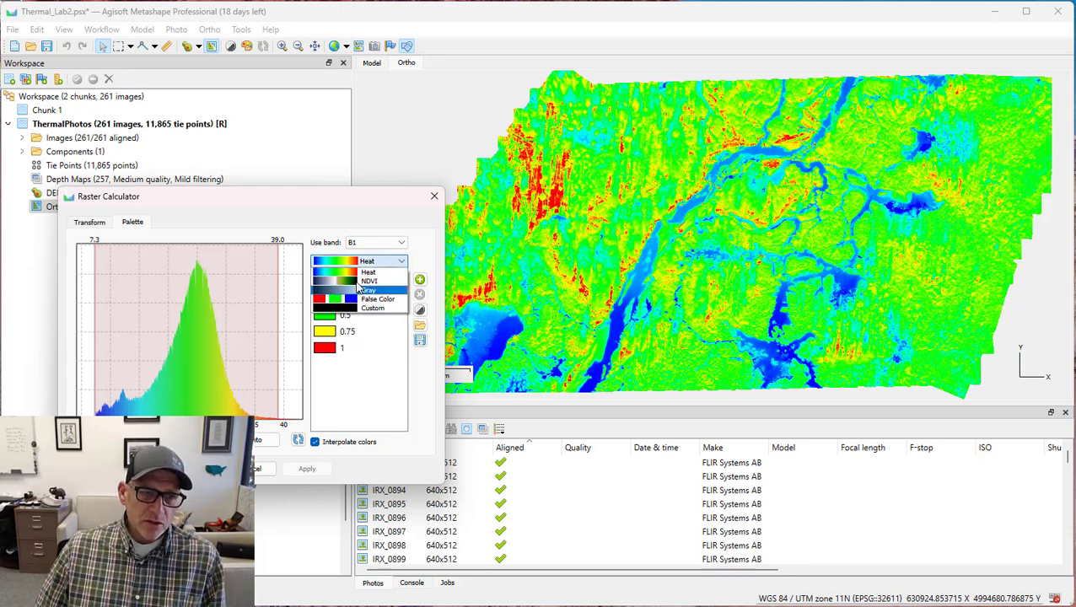
pyautogui.click(426, 256)
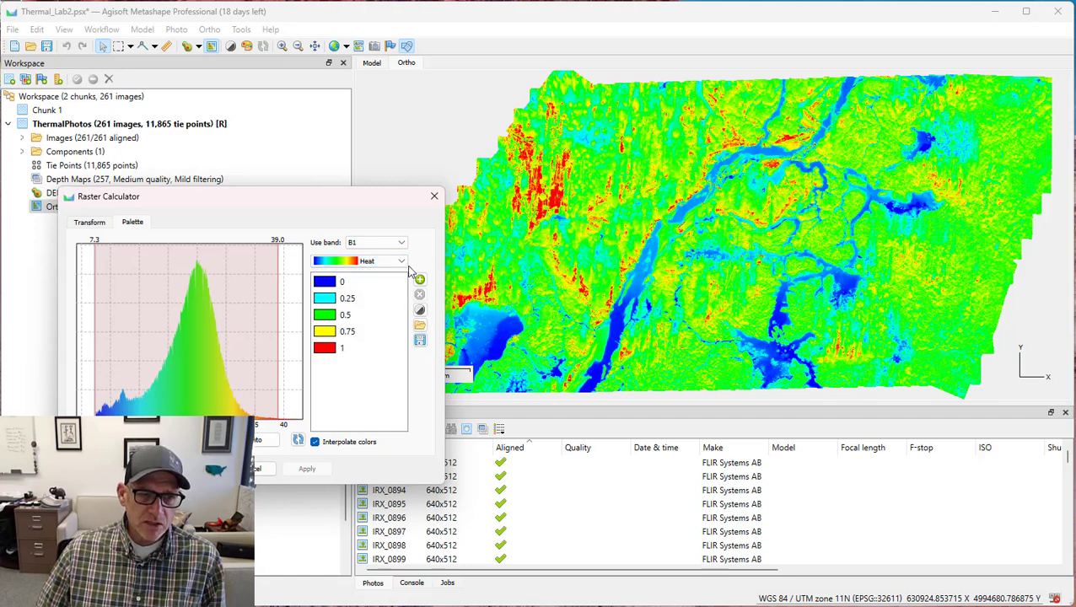
pyautogui.click(403, 268)
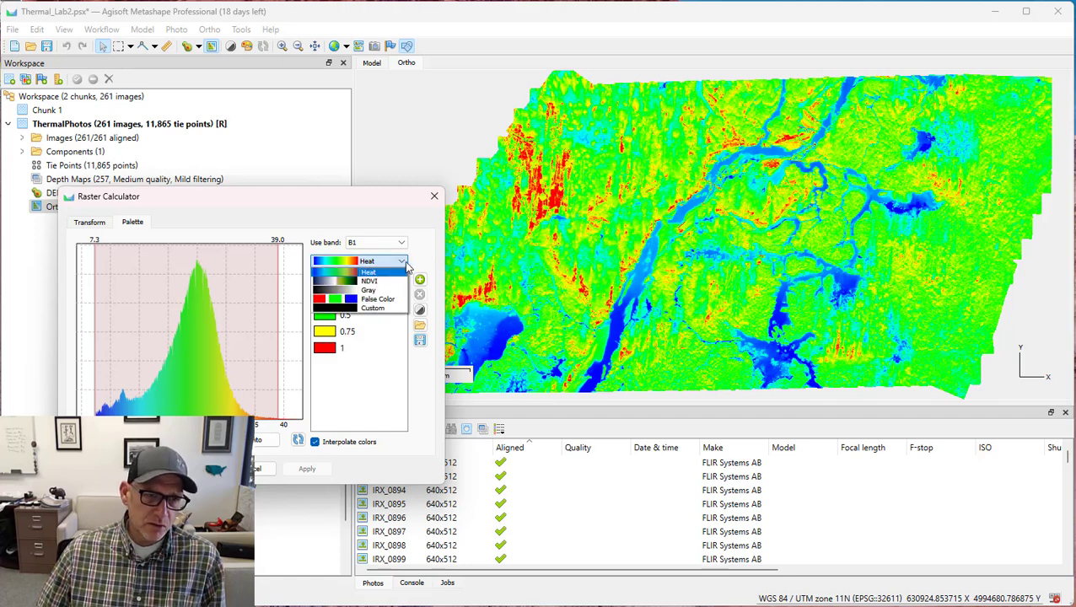
pyautogui.click(406, 264)
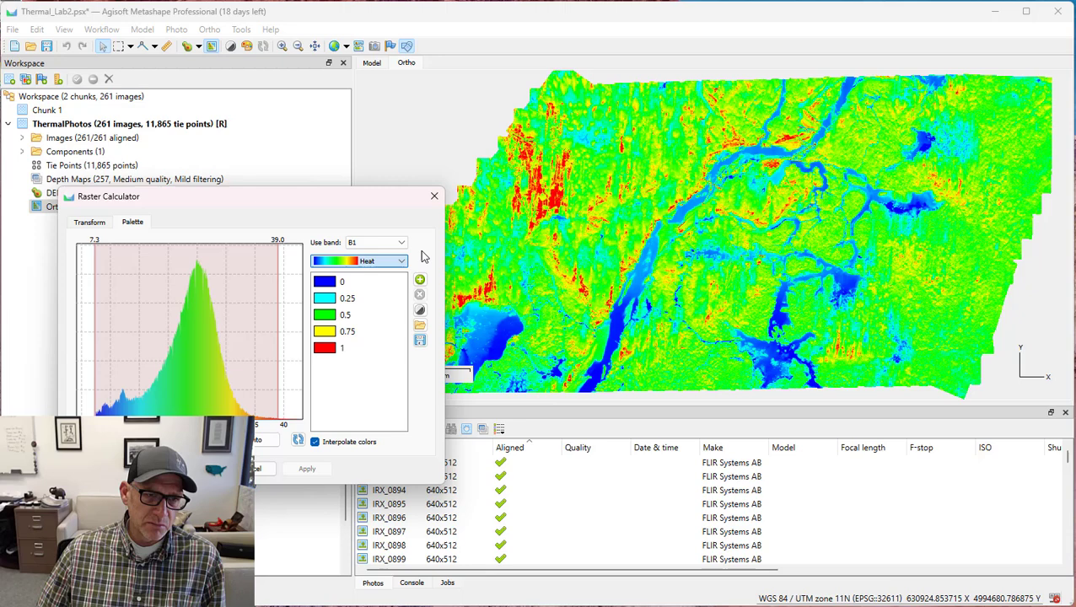
# Remove the 0.25 and 0.5 colour stops from the Heat palette and apply the custom palette to the orthomosaic.
pyautogui.click(356, 300)
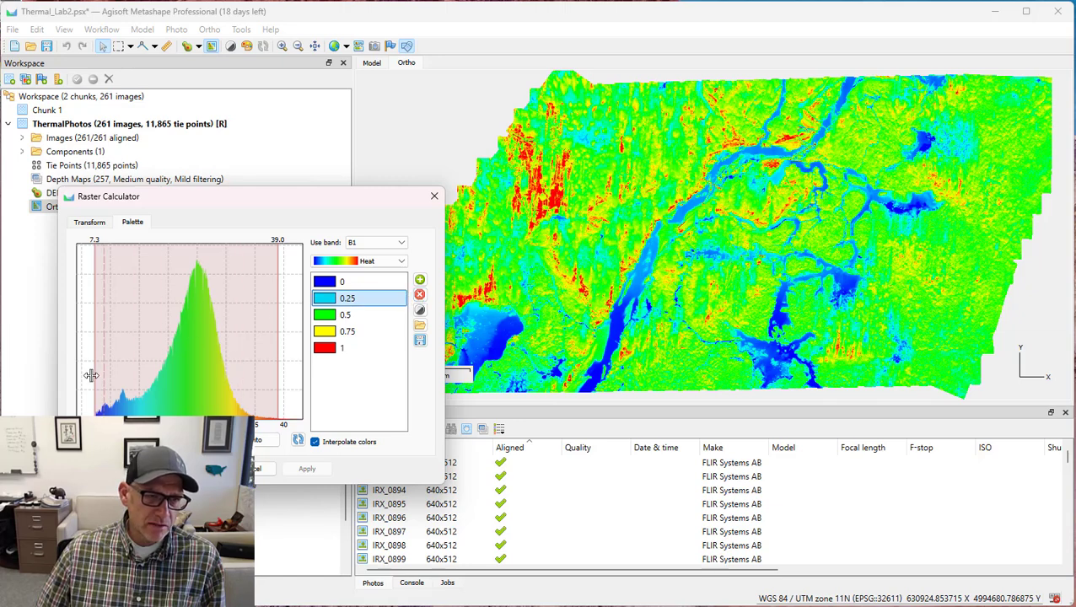
pyautogui.click(419, 295)
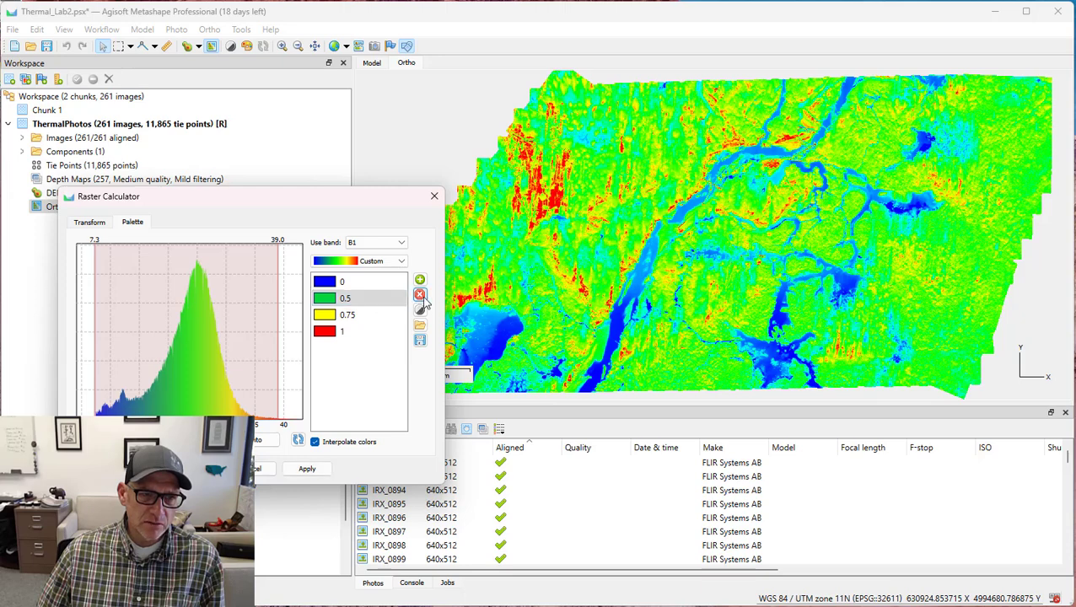
pyautogui.click(421, 296)
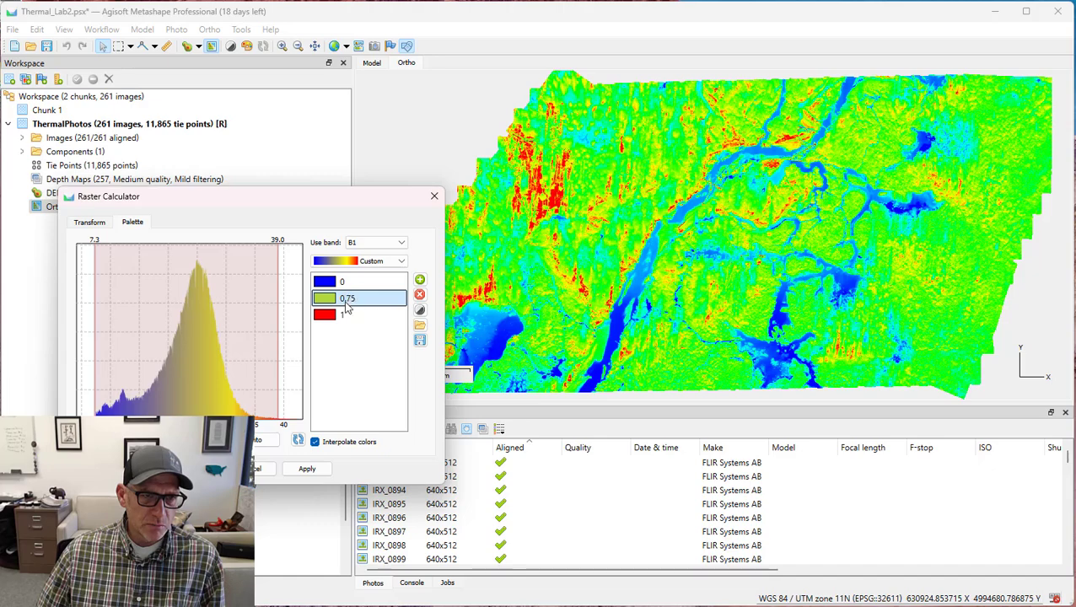
pyautogui.click(309, 470)
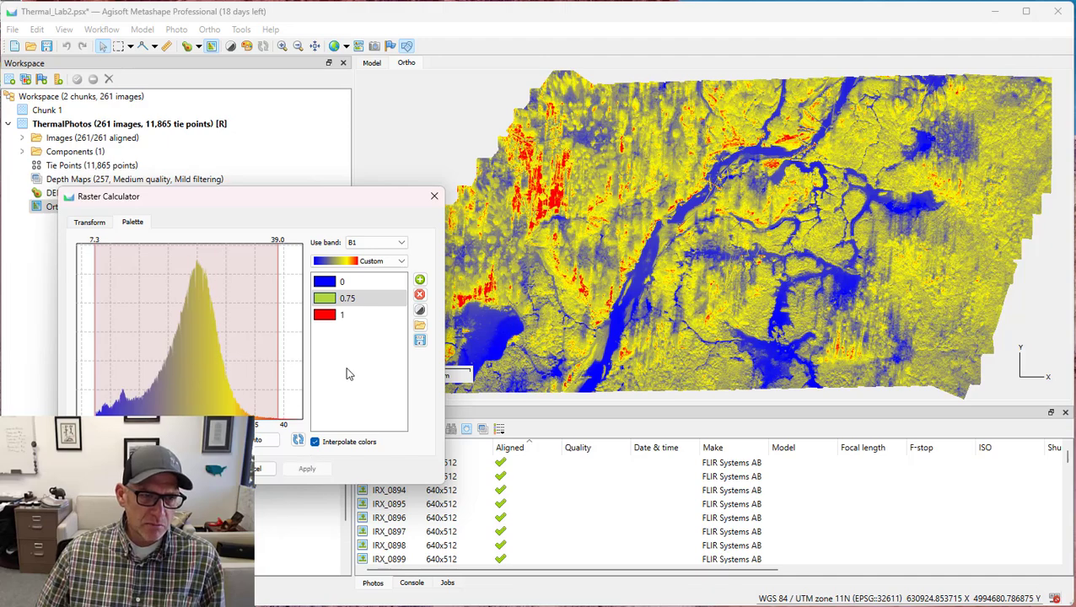
# Accept the orthomosaic's custom palette with colour stops 0, 0.75 and 1, and close the Raster Calculator.
pyautogui.click(358, 295)
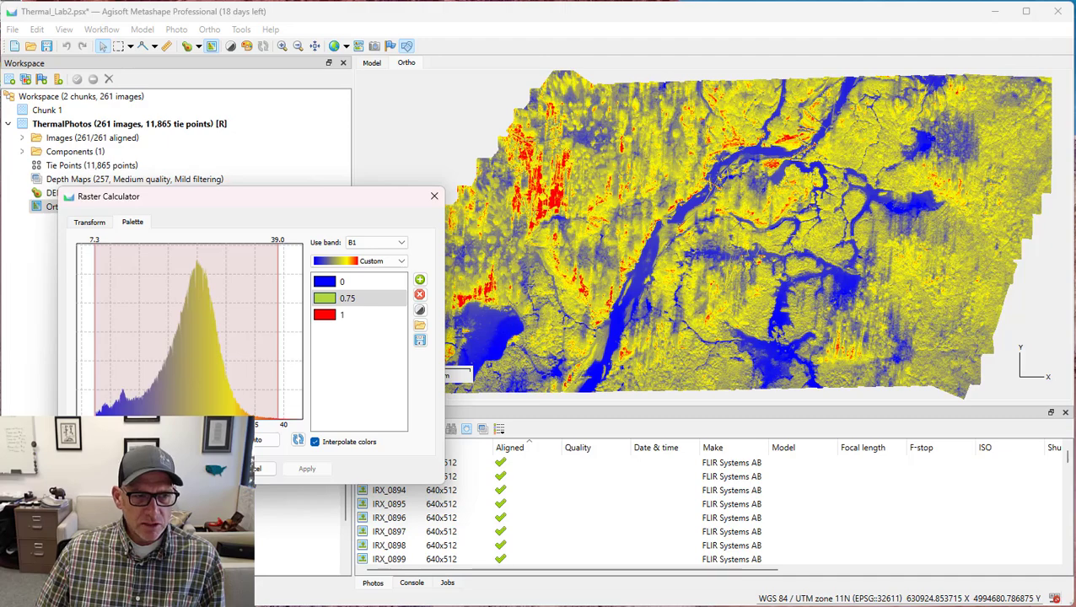
pyautogui.click(197, 469)
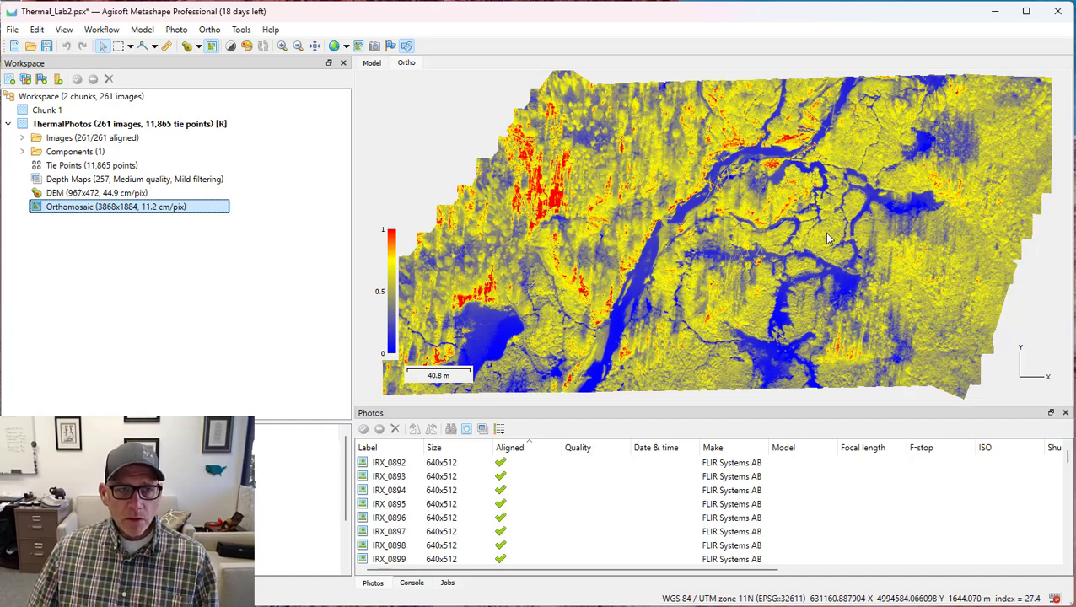
# Disable the orthomosaic's raster transform to compare it with the original colours, and re-enable the transform.
pyautogui.click(247, 47)
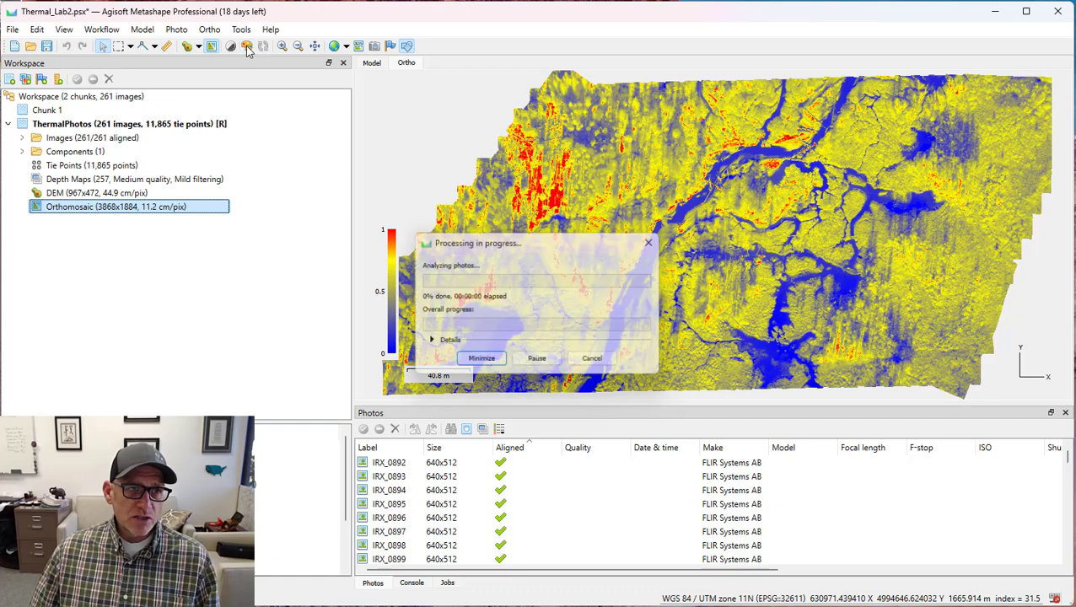
pyautogui.click(384, 407)
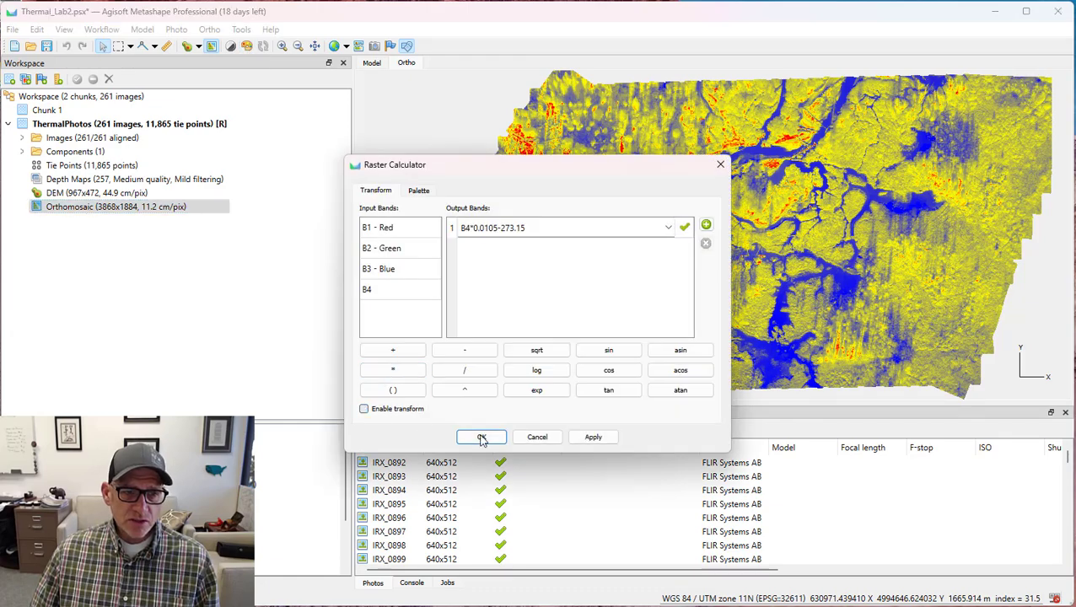
pyautogui.click(597, 440)
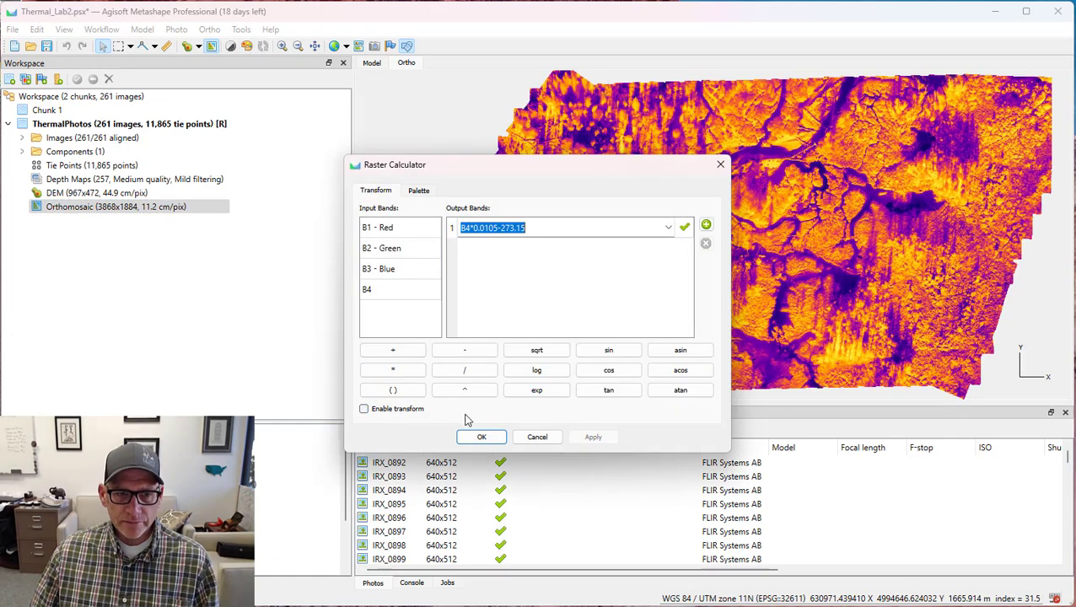
pyautogui.click(364, 408)
pyautogui.click(593, 437)
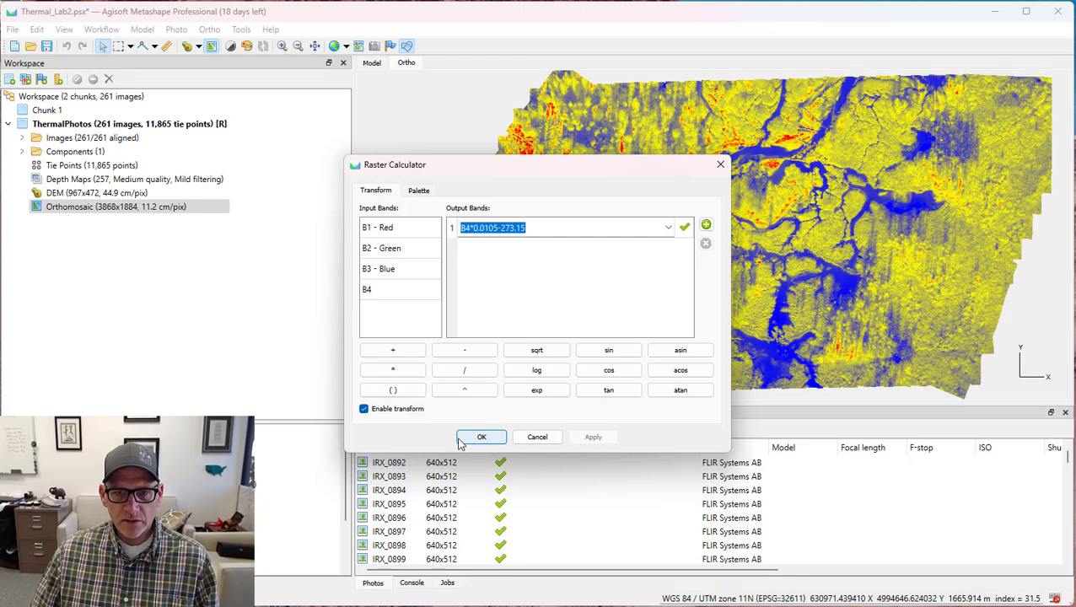
pyautogui.click(482, 437)
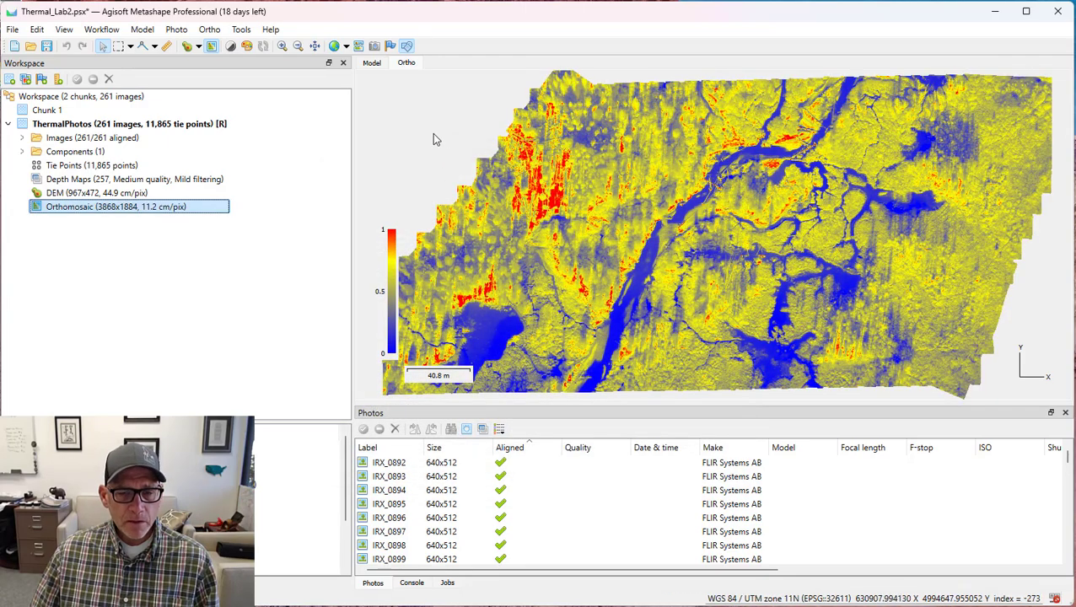